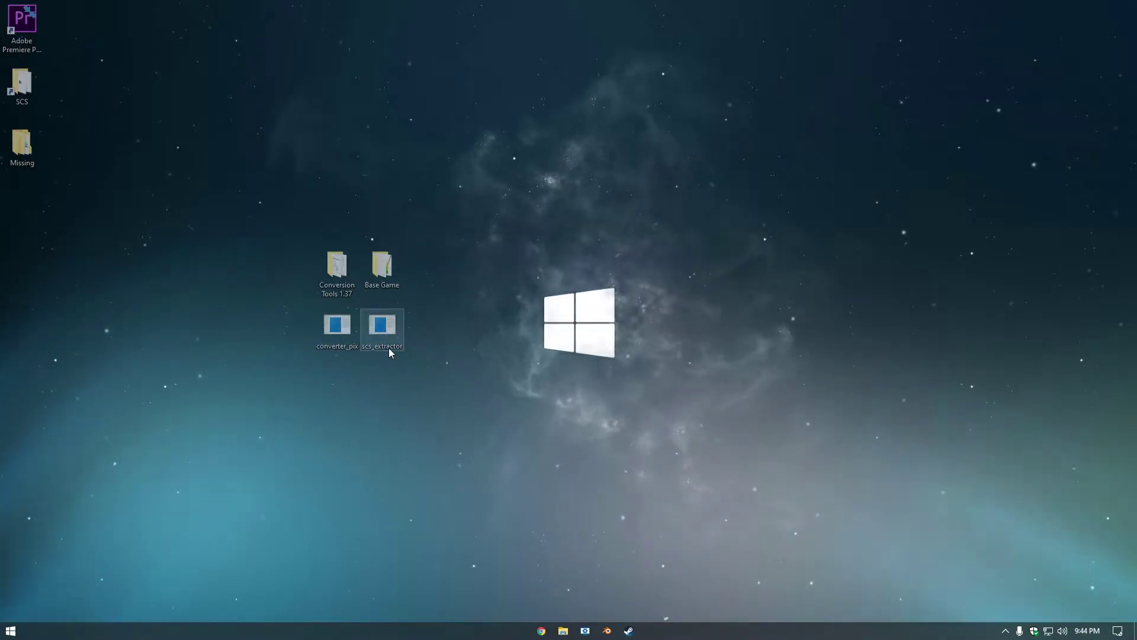
Copy the dlc_peterbilt_389 archive from the American Truck Simulator game folder.
{"action": "double_click", "coordinate": [399, 258]}
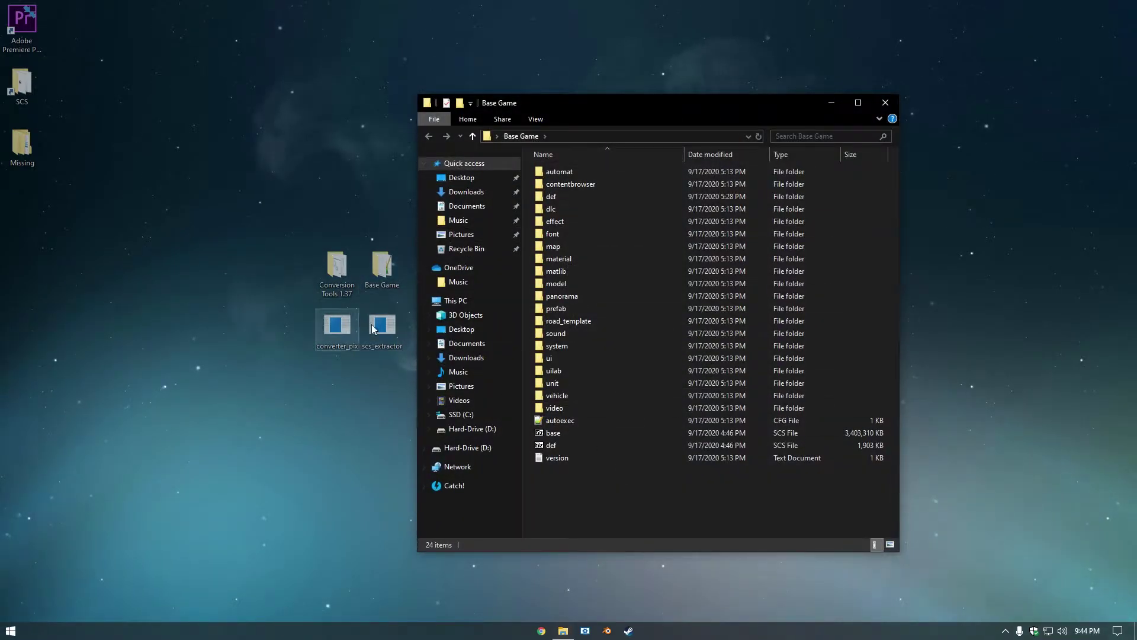
{"action": "left_click", "coordinate": [392, 336]}
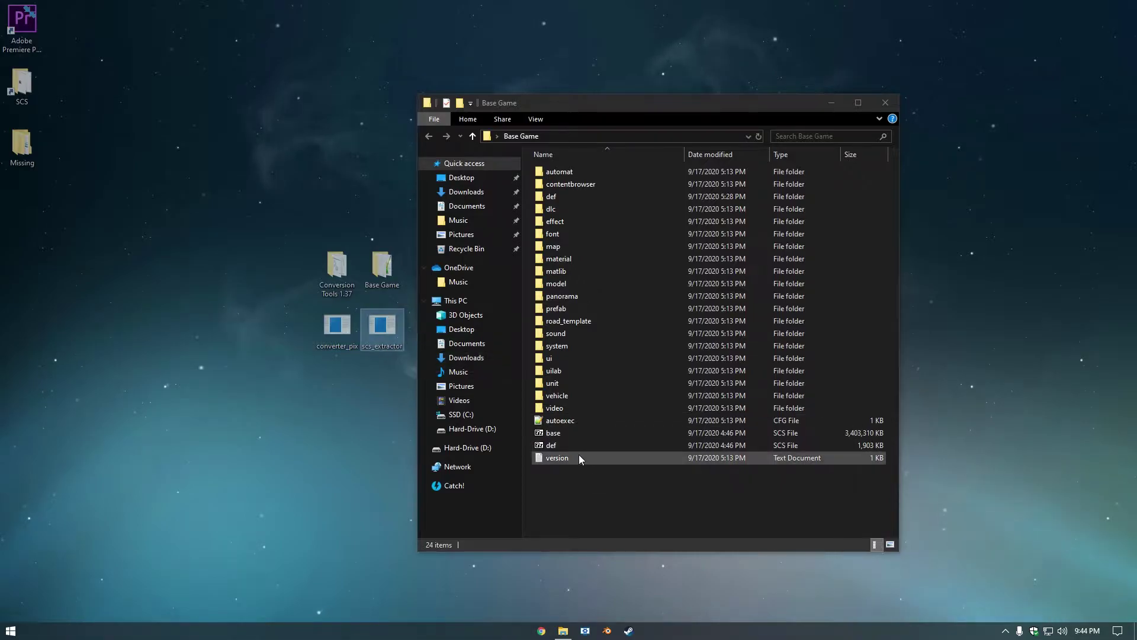
{"action": "left_click", "coordinate": [886, 103]}
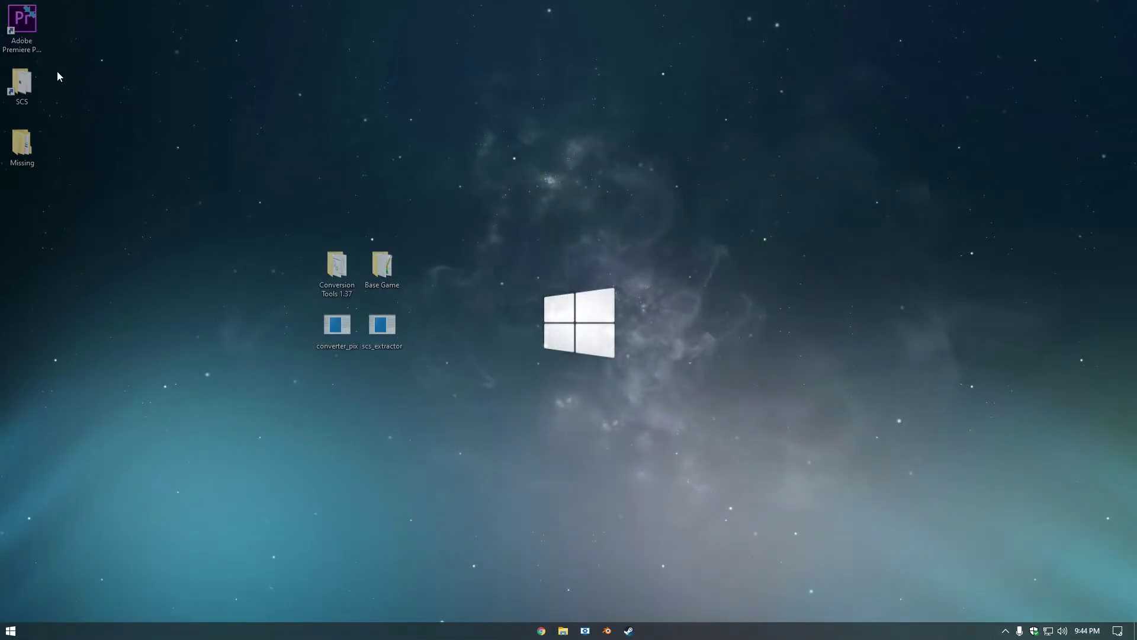
{"action": "double_click", "coordinate": [41, 83]}
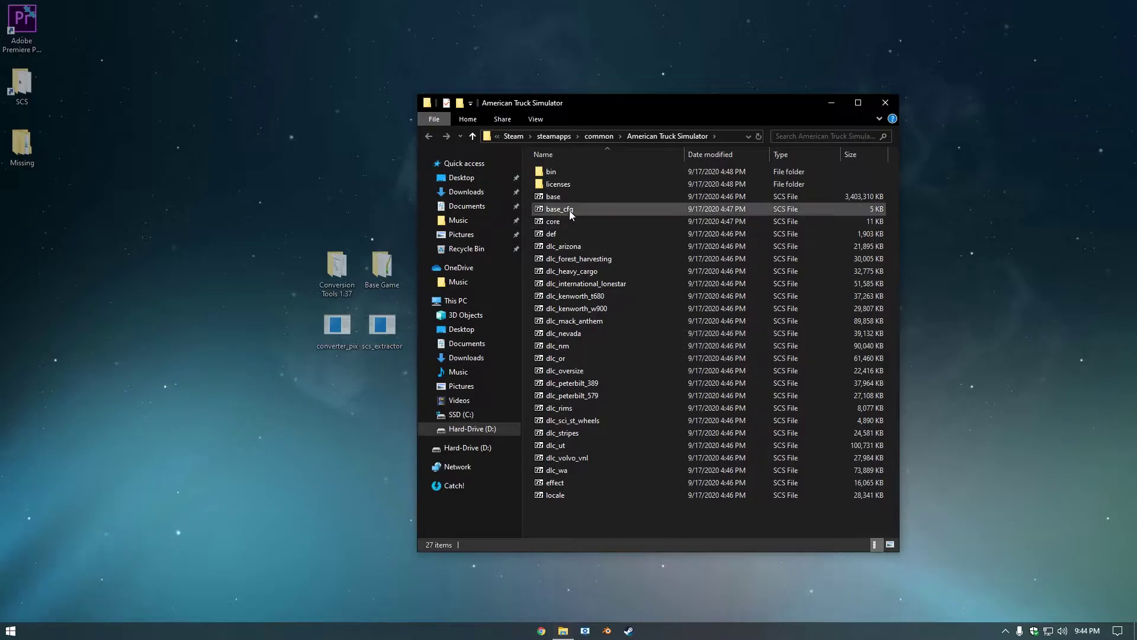
{"action": "left_click", "coordinate": [590, 384]}
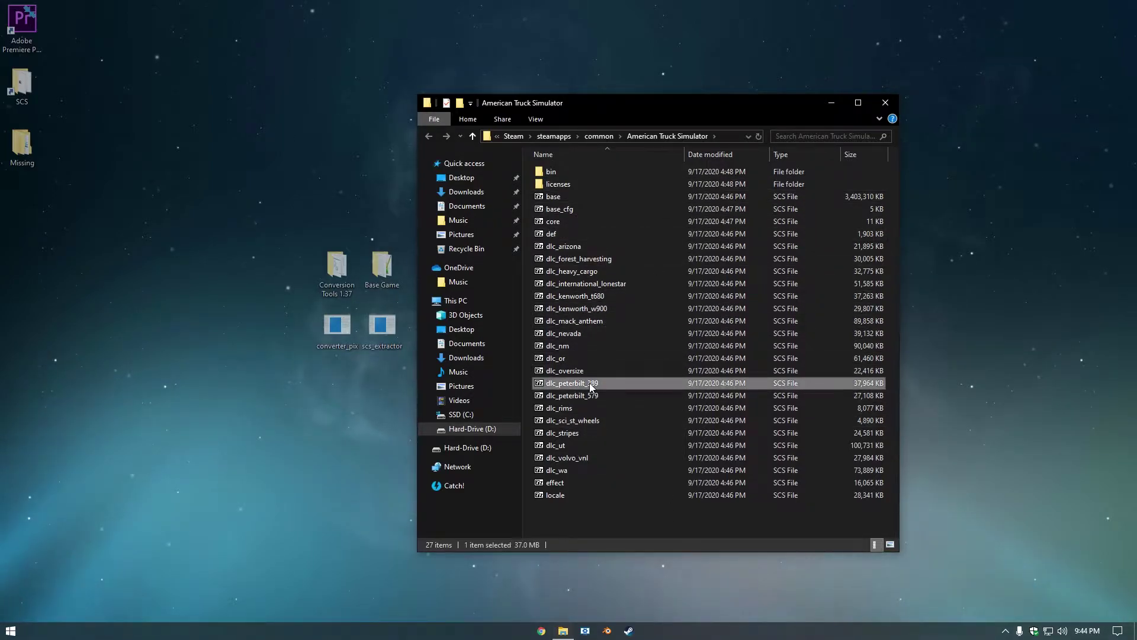
{"action": "right_click", "coordinate": [590, 384]}
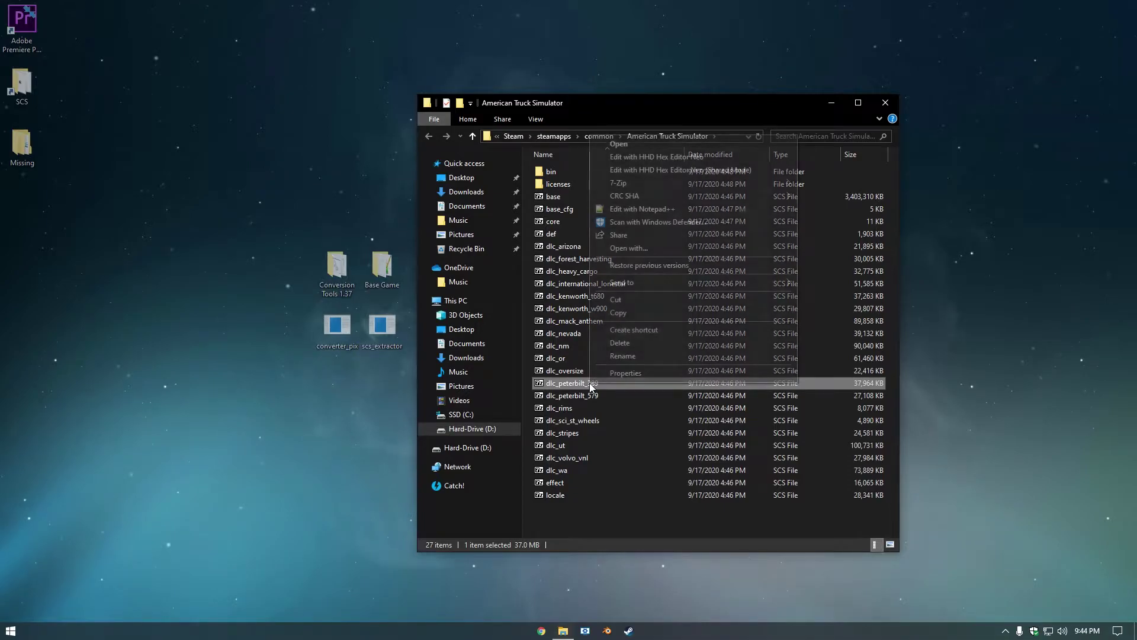
{"action": "left_click", "coordinate": [630, 314]}
Create a new desktop folder named 389.
{"action": "right_click", "coordinate": [255, 279]}
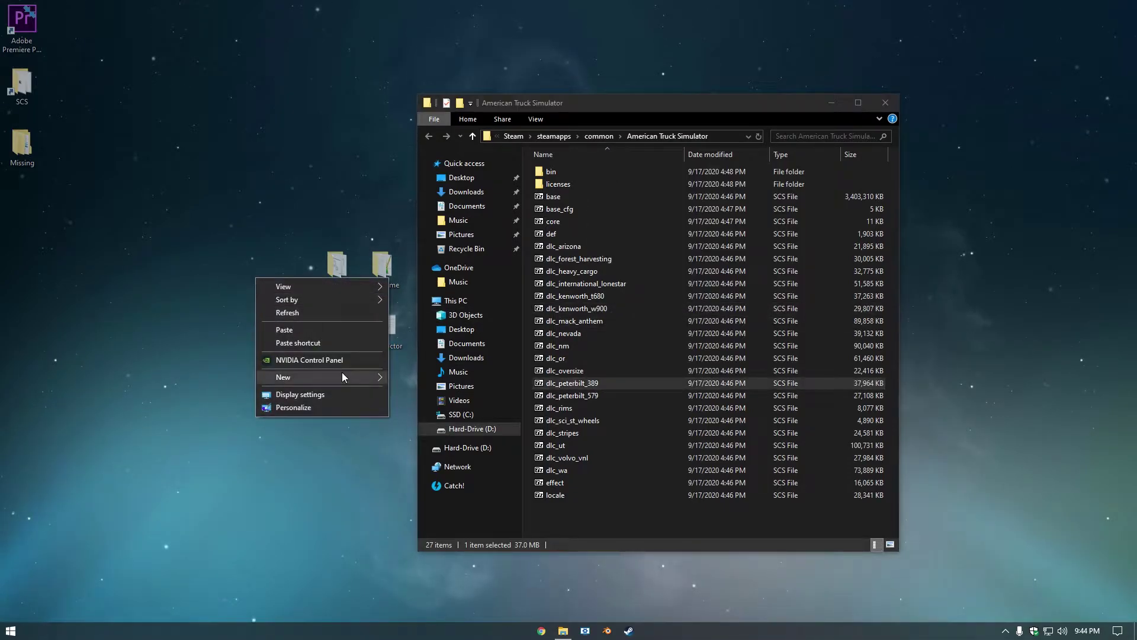
{"action": "left_click", "coordinate": [403, 378]}
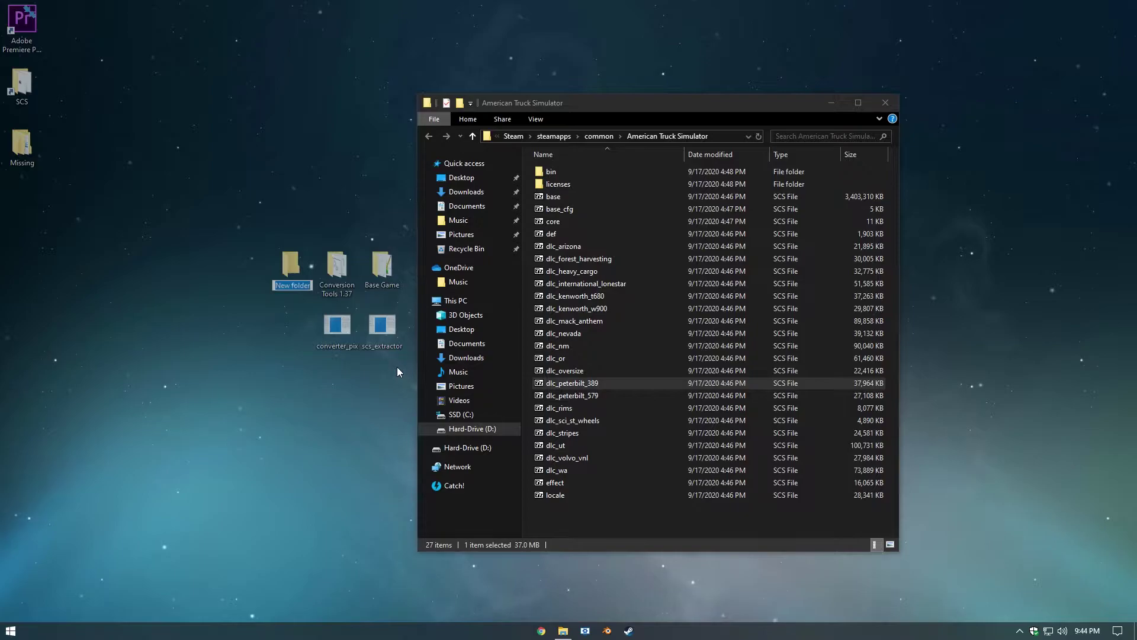
{"action": "type", "text": "389"}
{"action": "key", "text": "Return"}
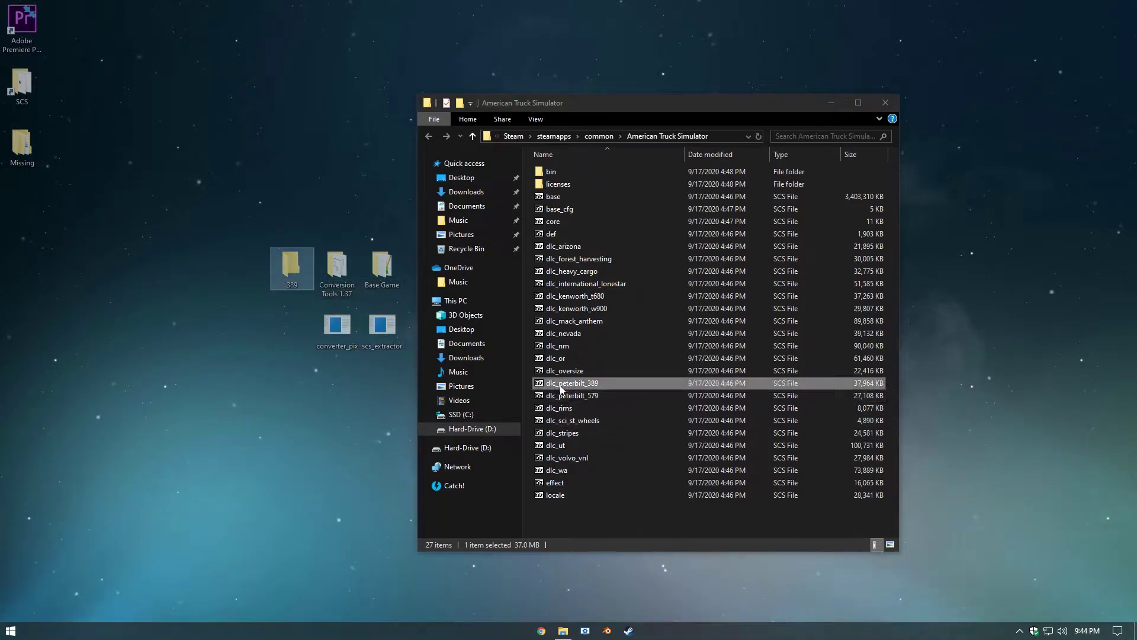
Paste the dlc_peterbilt_389 archive into the 389 folder.
{"action": "left_click", "coordinate": [882, 103]}
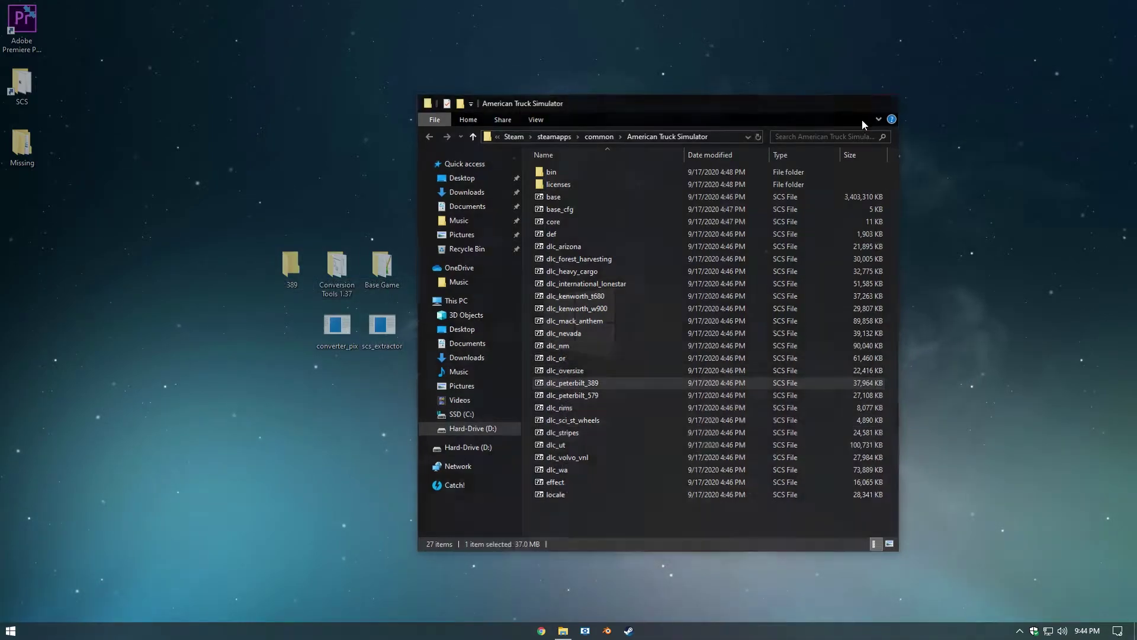
{"action": "double_click", "coordinate": [291, 269]}
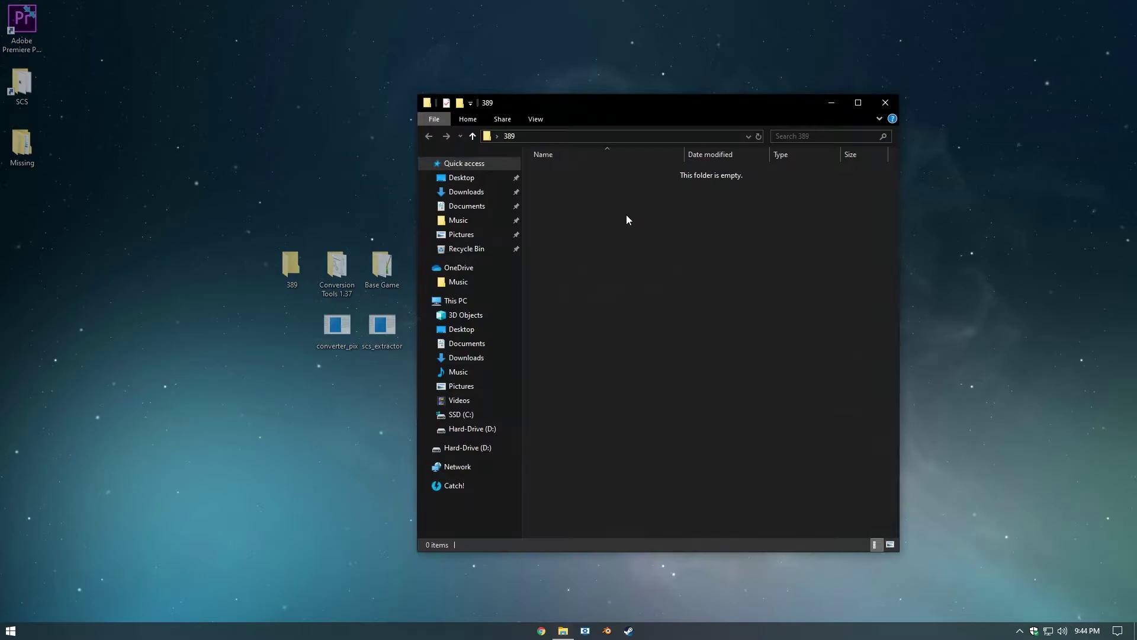
{"action": "key", "text": "ctrl+v"}
{"action": "left_click", "coordinate": [586, 189]}
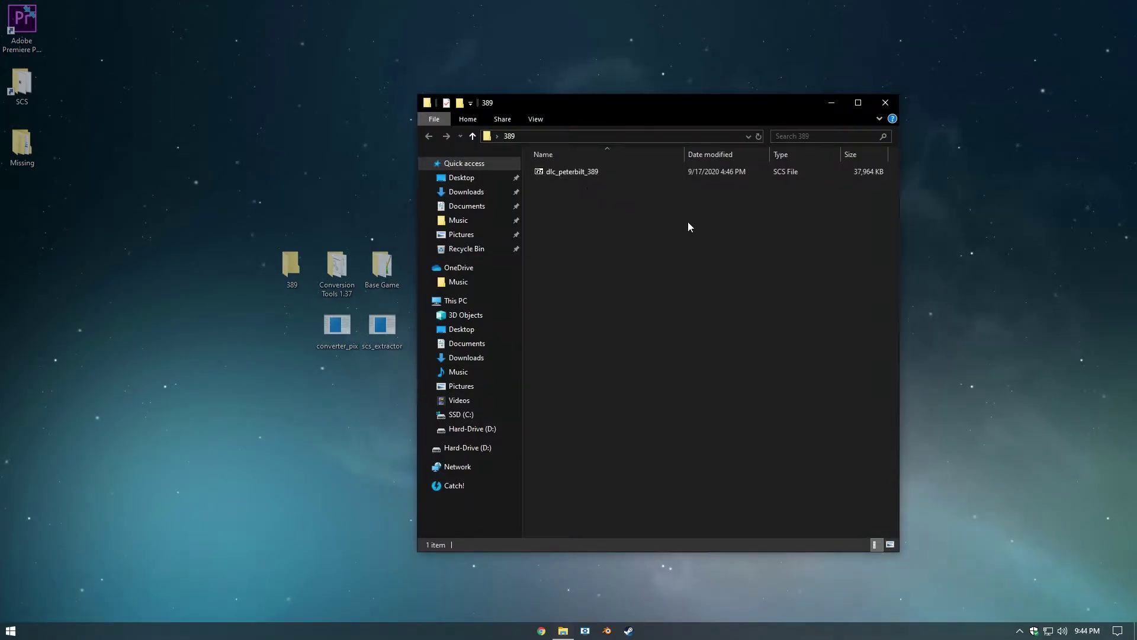
Unpack the archive with scs_extractor, return scs_extractor to the desktop, and close 389.
{"action": "left_click_drag", "start_coordinate": [382, 325], "coordinate": [625, 320]}
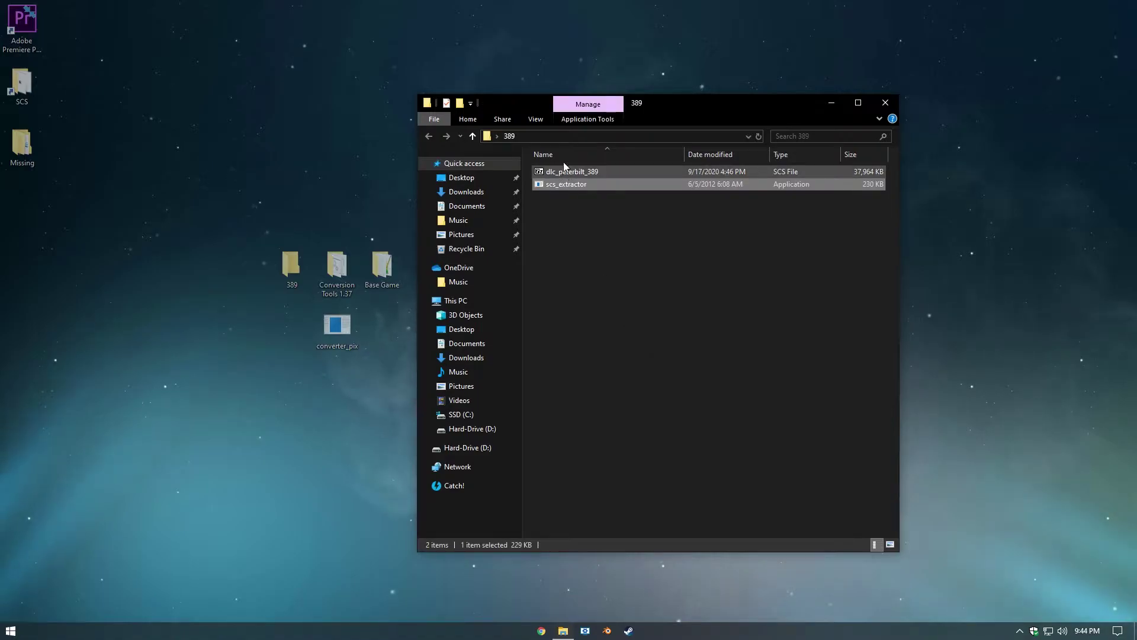
{"action": "left_click_drag", "start_coordinate": [555, 170], "coordinate": [606, 183]}
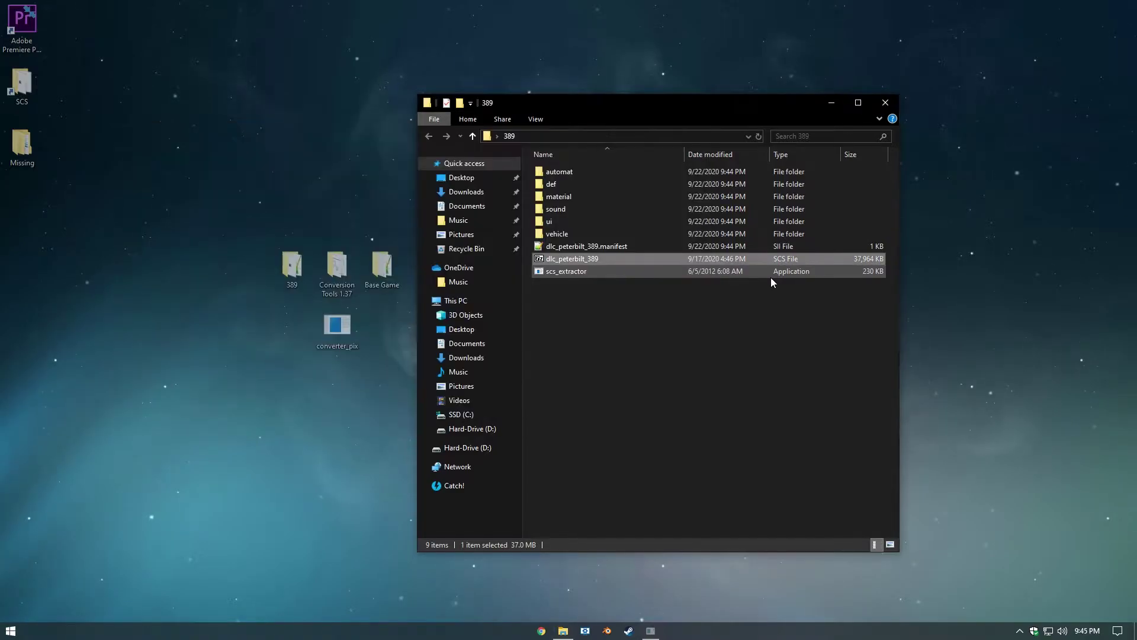
{"action": "left_click", "coordinate": [630, 301]}
{"action": "left_click_drag", "start_coordinate": [543, 275], "coordinate": [384, 339]}
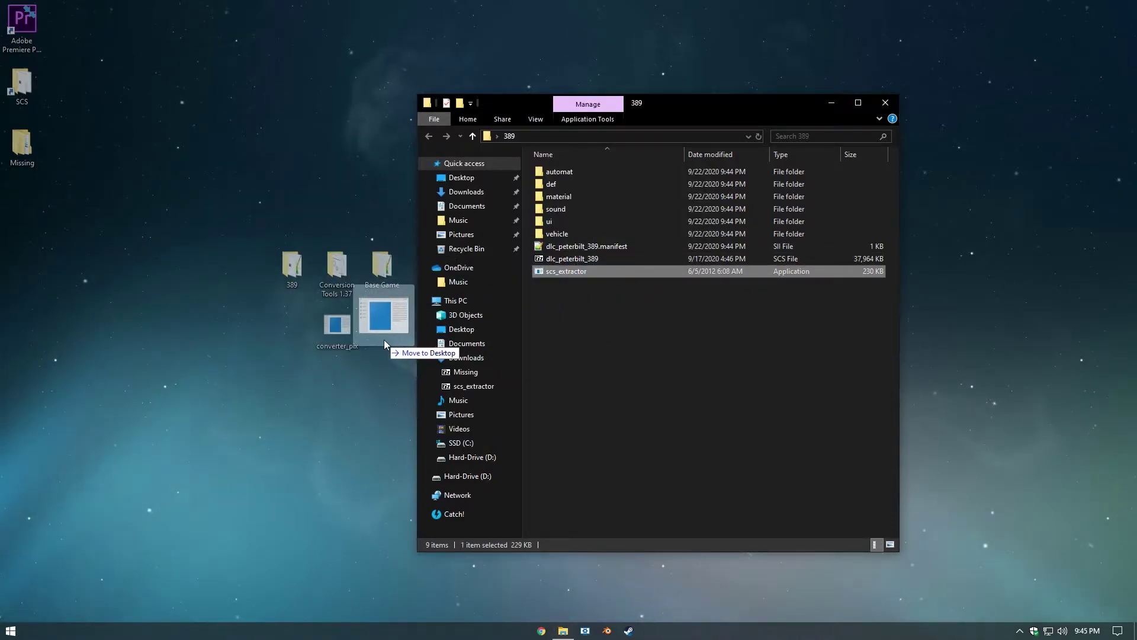
{"action": "left_click", "coordinate": [889, 100]}
Convert the 389 folder with converter_pix and open the resulting 389_exp folder.
{"action": "left_click_drag", "start_coordinate": [289, 281], "coordinate": [336, 339]}
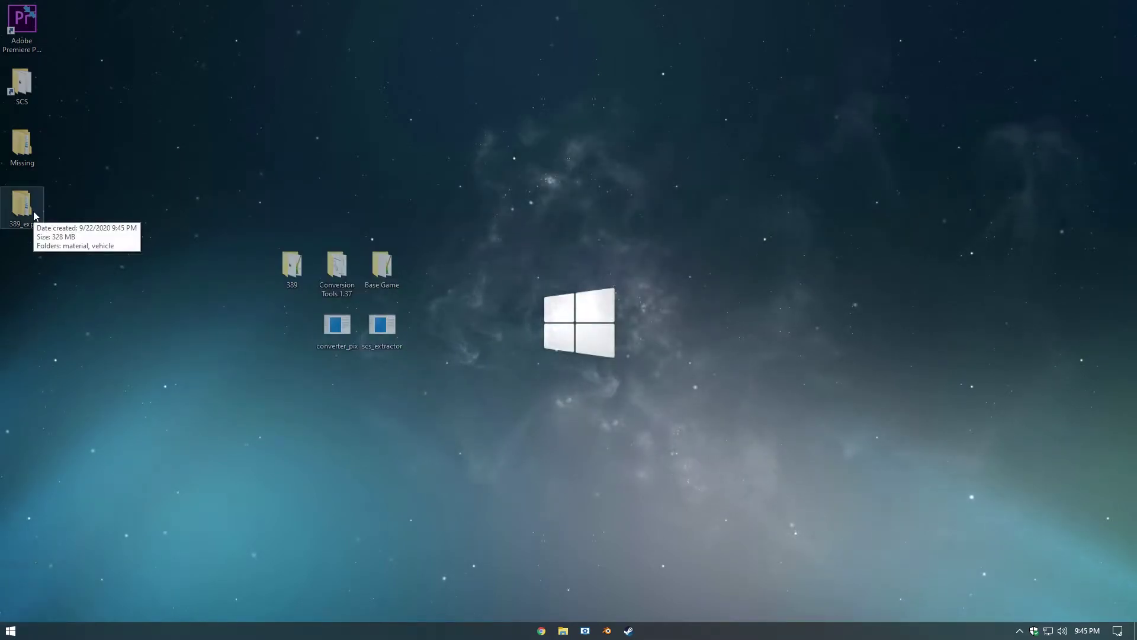
{"action": "left_click_drag", "start_coordinate": [34, 211], "coordinate": [296, 333]}
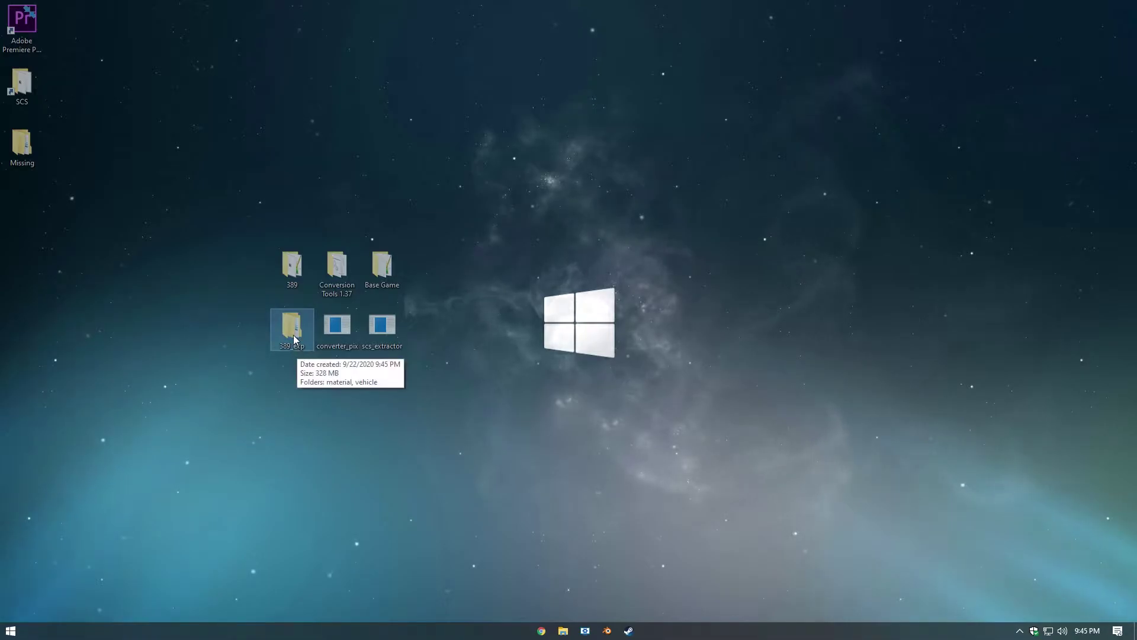
{"action": "double_click", "coordinate": [293, 335]}
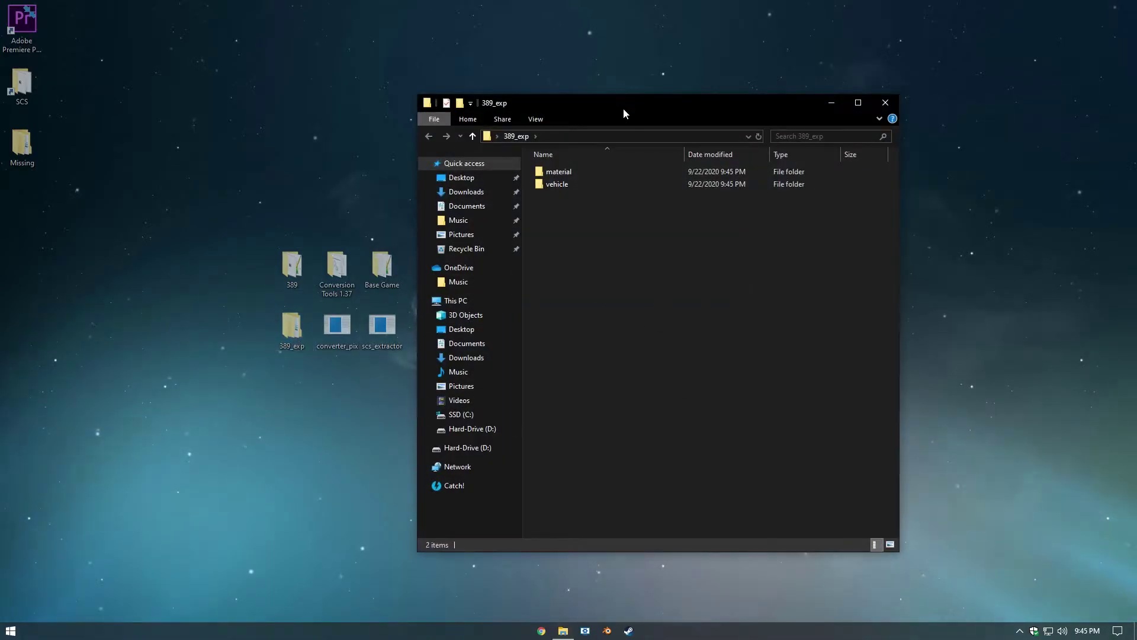
Copy material and vehicle from Missing into 389_exp side by side, then close both windows.
{"action": "left_click_drag", "start_coordinate": [623, 108], "coordinate": [824, 111]}
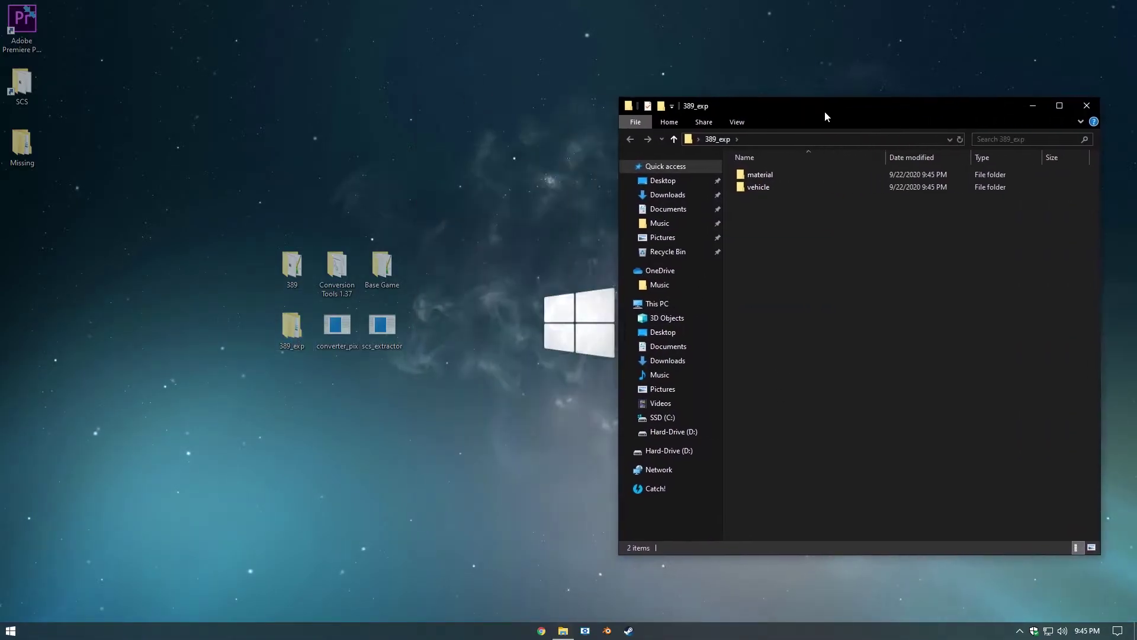
{"action": "double_click", "coordinate": [19, 158]}
{"action": "left_click_drag", "start_coordinate": [777, 134], "coordinate": [271, 108]}
{"action": "left_click_drag", "start_coordinate": [354, 248], "coordinate": [265, 173]}
{"action": "right_click", "coordinate": [265, 174]}
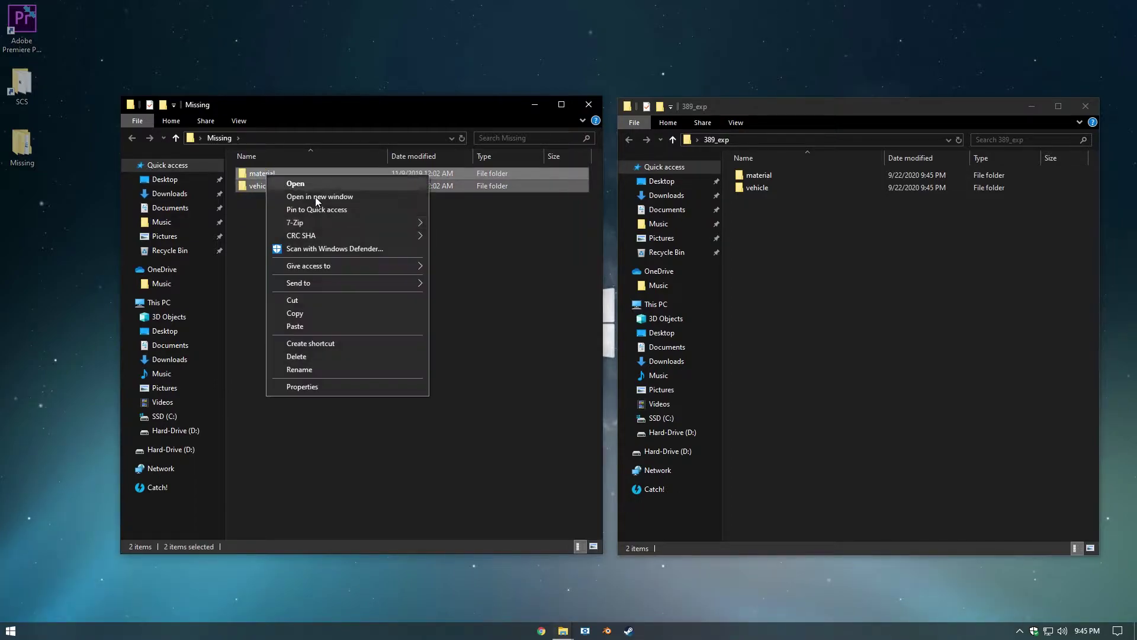
{"action": "left_click", "coordinate": [315, 315]}
{"action": "right_click", "coordinate": [786, 244]}
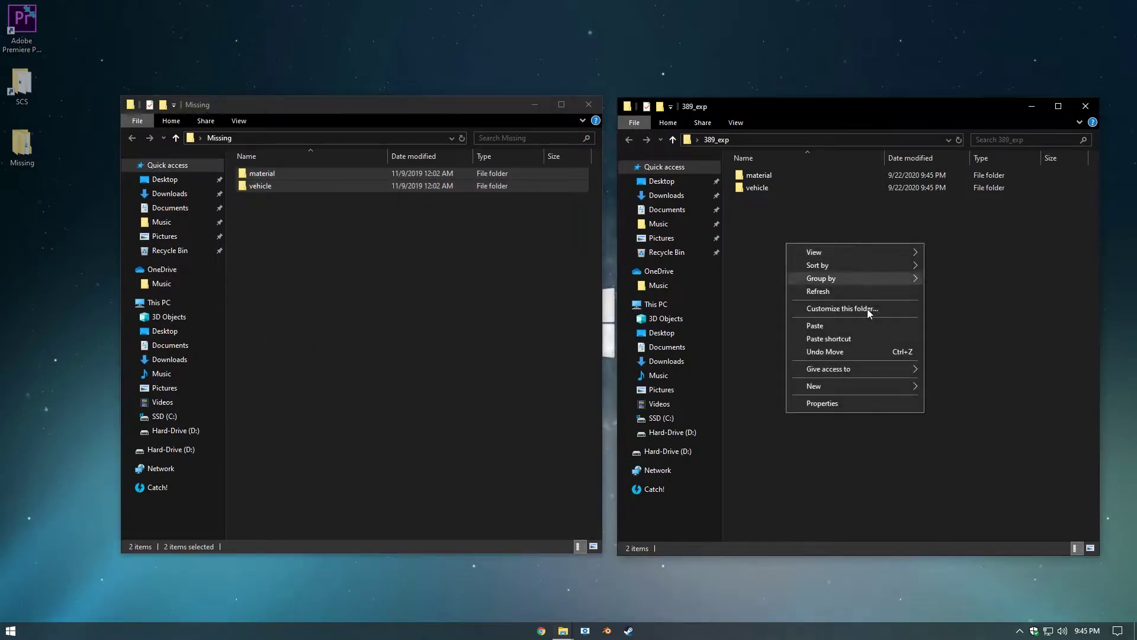
{"action": "left_click", "coordinate": [815, 325]}
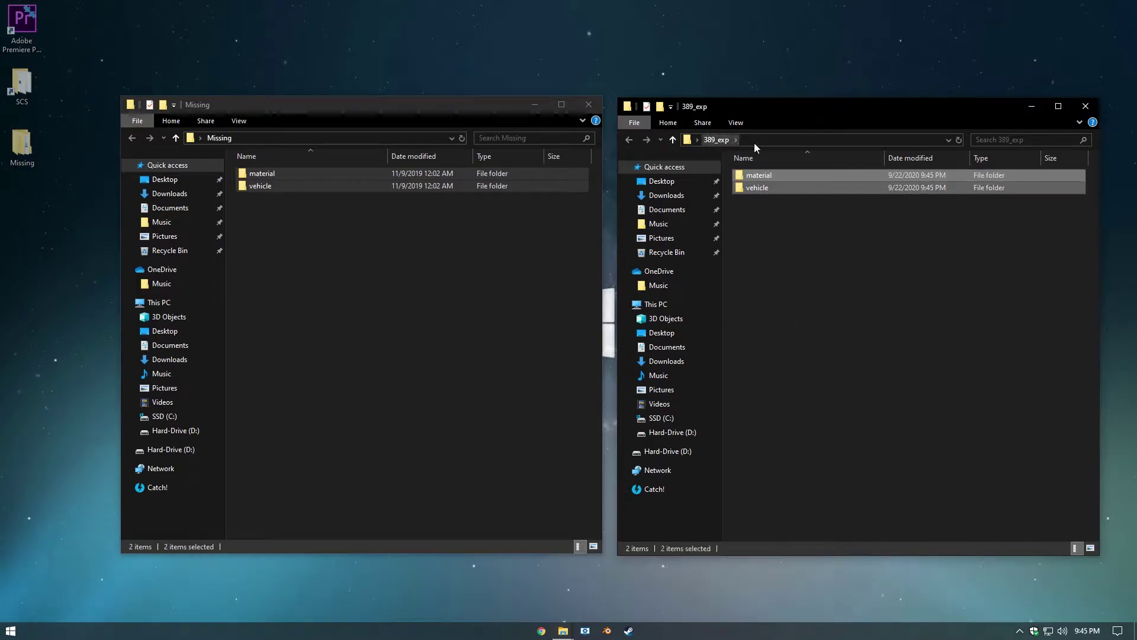
{"action": "left_click", "coordinate": [590, 105]}
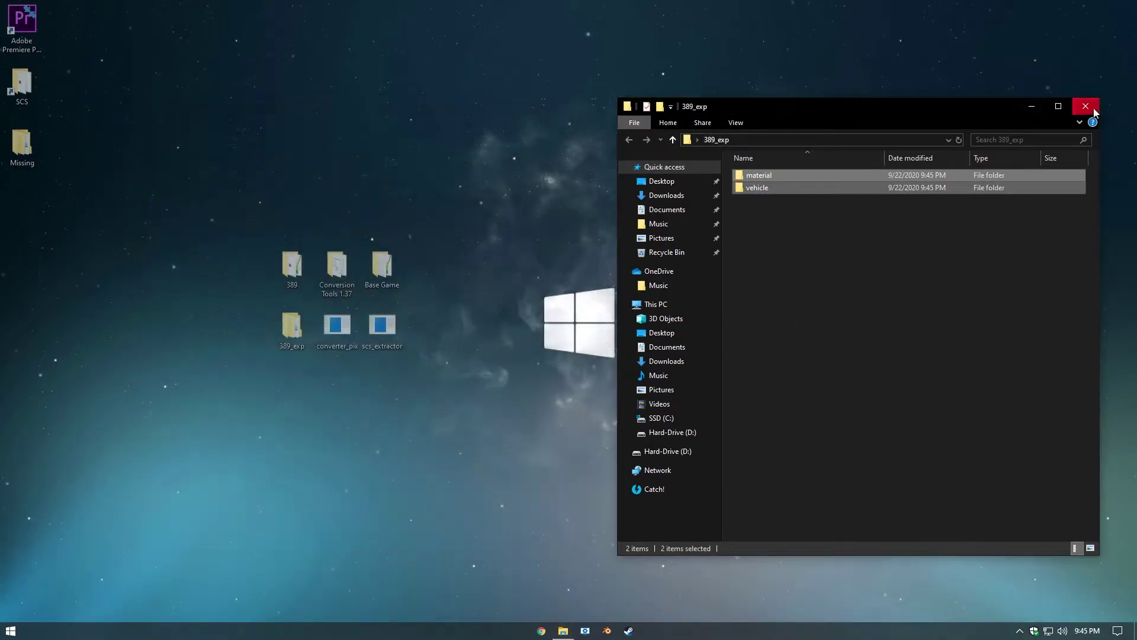
{"action": "left_click", "coordinate": [1086, 106]}
Bring up Blender's File Import list showing the SCS Formats (.pim) option.
{"action": "left_click", "coordinate": [607, 630]}
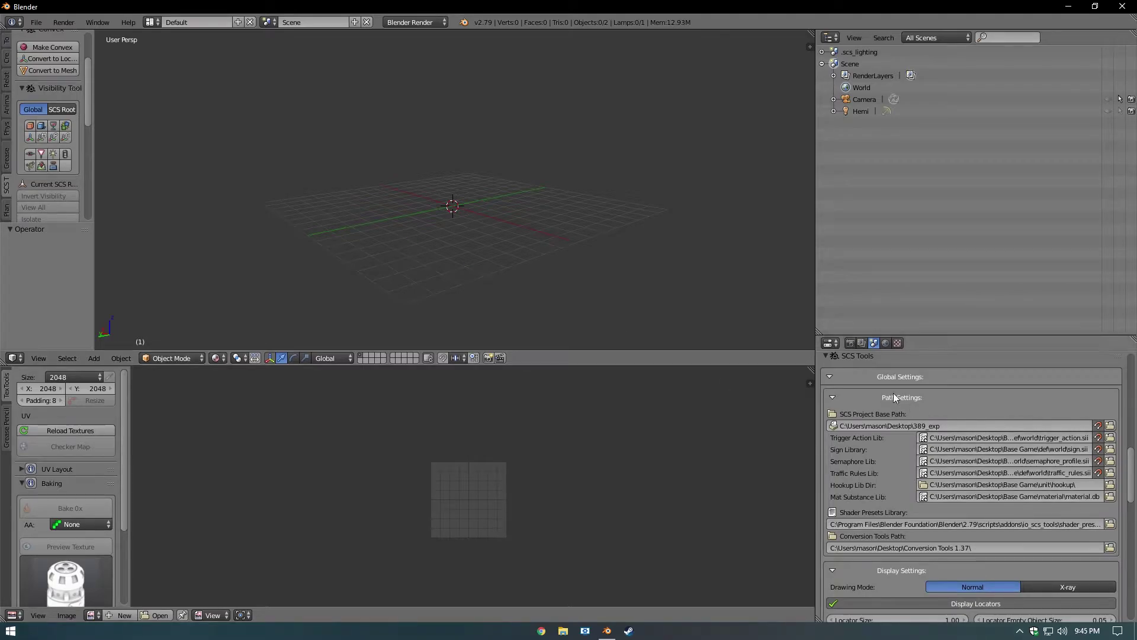
{"action": "scroll", "coordinate": [886, 481], "scroll_direction": "down", "scroll_amount": 5}
{"action": "scroll", "coordinate": [884, 491], "scroll_direction": "down", "scroll_amount": 3}
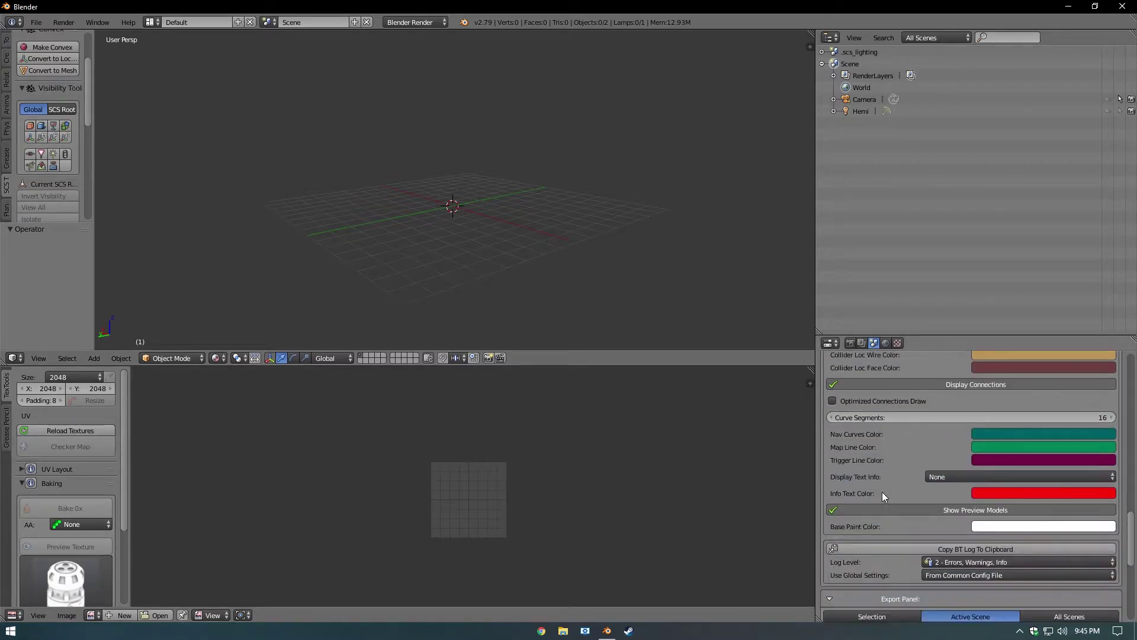
{"action": "scroll", "coordinate": [882, 491], "scroll_direction": "up", "scroll_amount": 8}
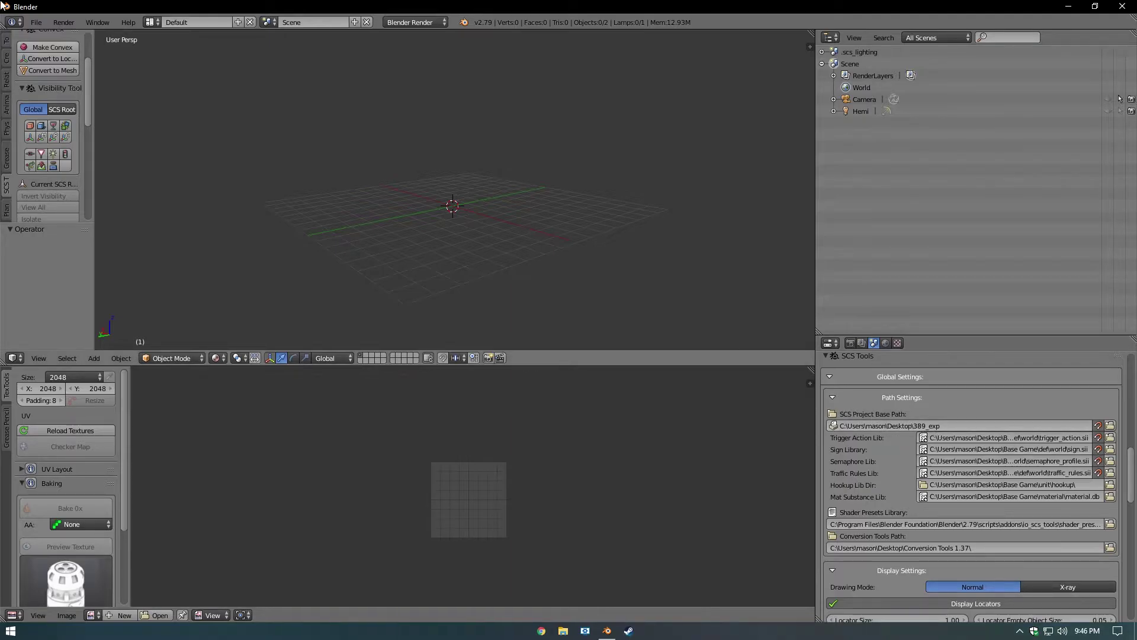
{"action": "left_click", "coordinate": [37, 22]}
{"action": "mouse_move", "coordinate": [64, 248]}
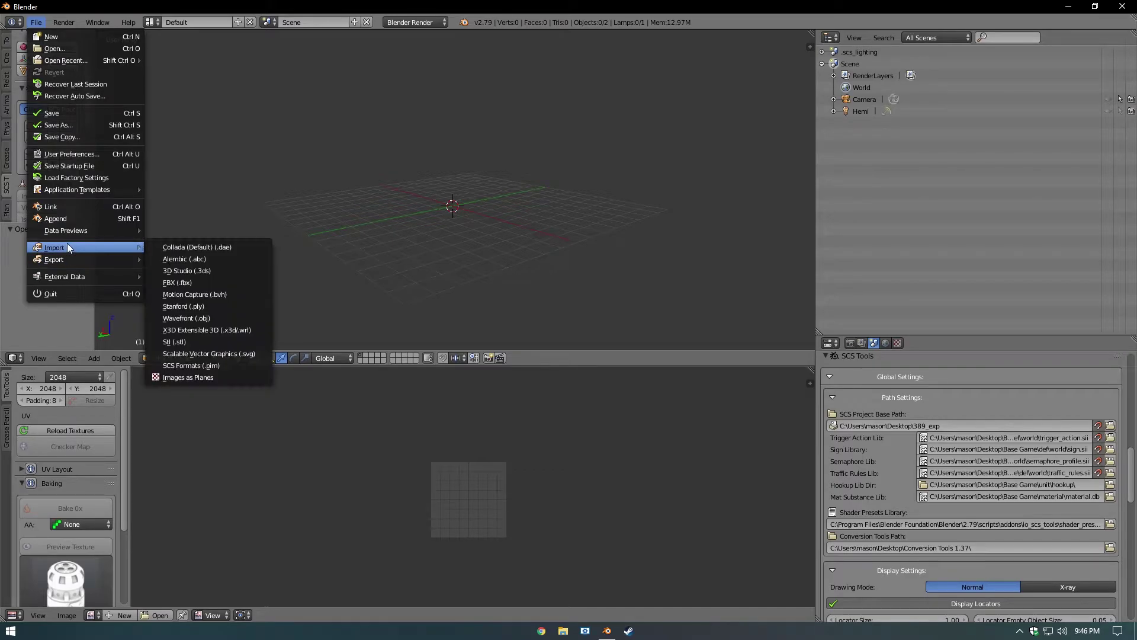
Start an SCS .pim import and set 389_exp as the SCS project base.
{"action": "left_click", "coordinate": [206, 366]}
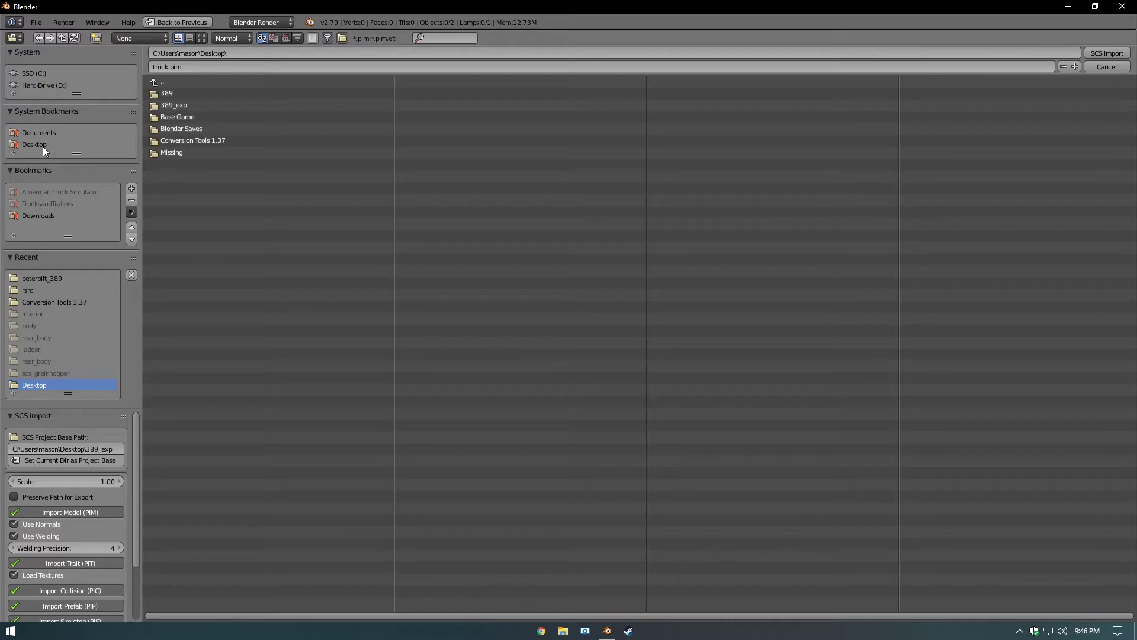
{"action": "left_click", "coordinate": [176, 107]}
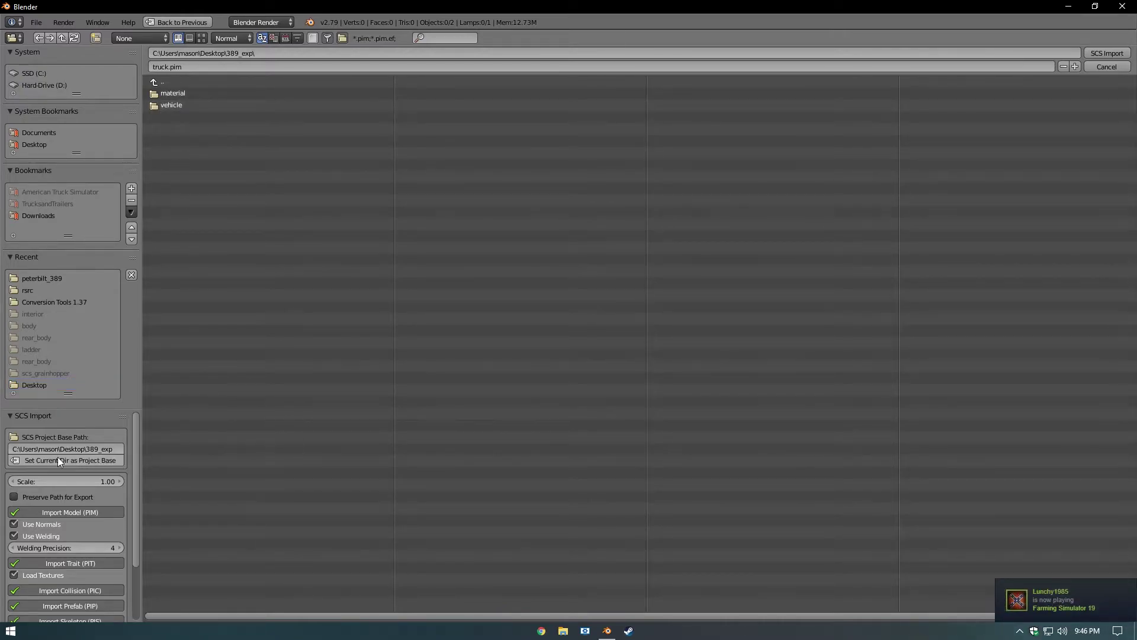
{"action": "left_click", "coordinate": [27, 461]}
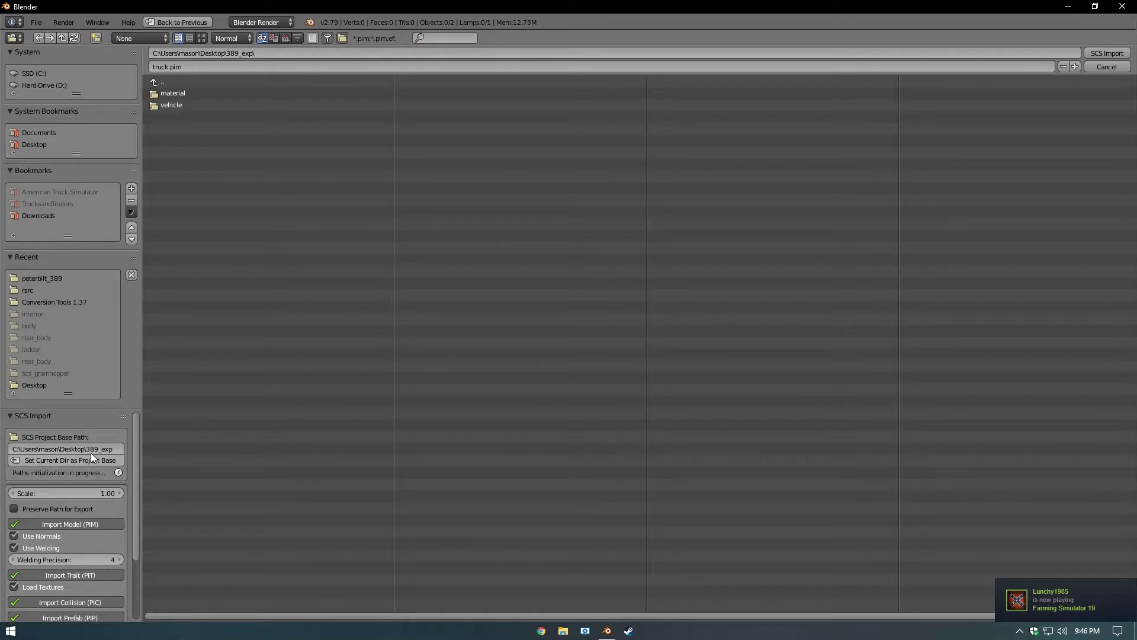
Select truck.pim in vehicle/truck/peterbilt_389 as the file to import.
{"action": "left_click", "coordinate": [186, 104]}
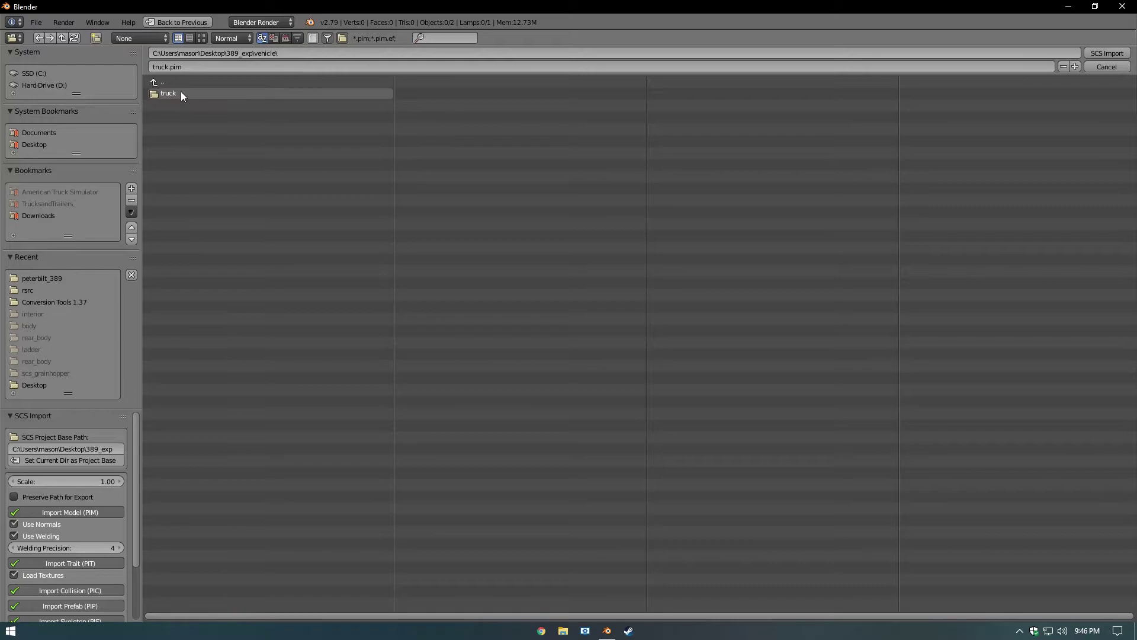
{"action": "left_click", "coordinate": [181, 93]}
{"action": "left_click", "coordinate": [188, 93]}
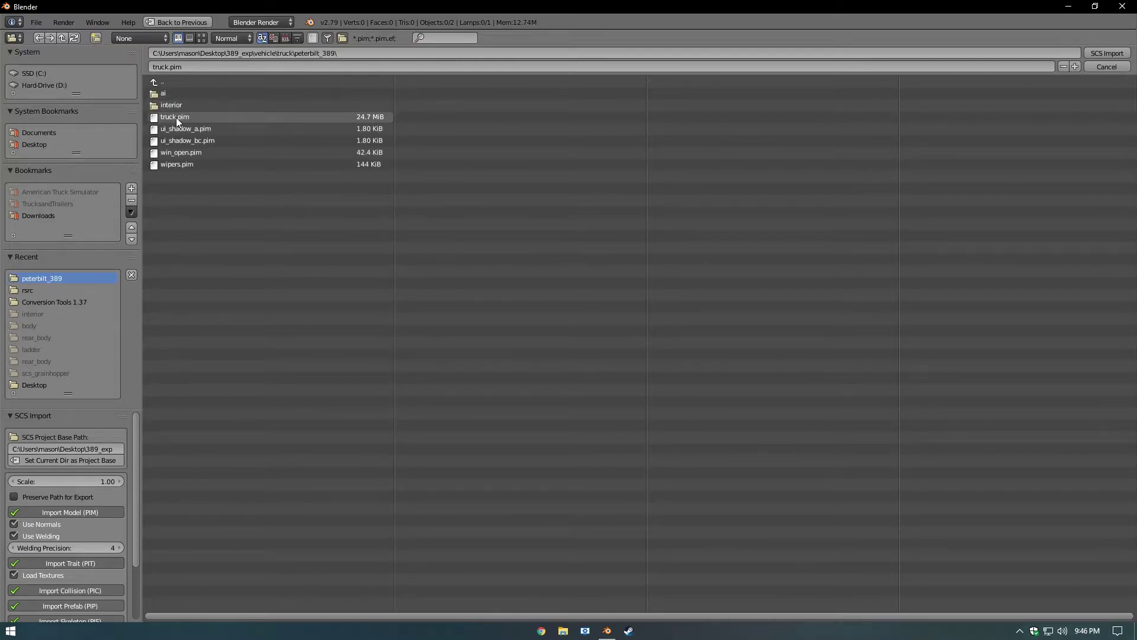
{"action": "left_click", "coordinate": [176, 116]}
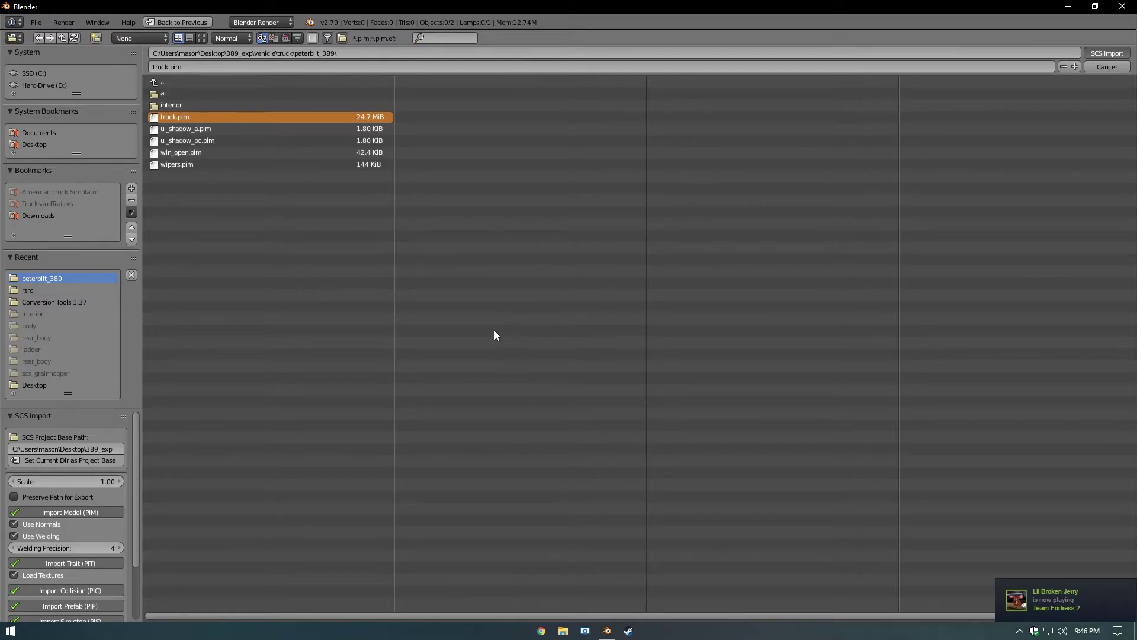
Import truck.pim, loading the truck with a missing flake_noise texture warning.
{"action": "scroll", "coordinate": [453, 233], "scroll_direction": "up", "scroll_amount": 2}
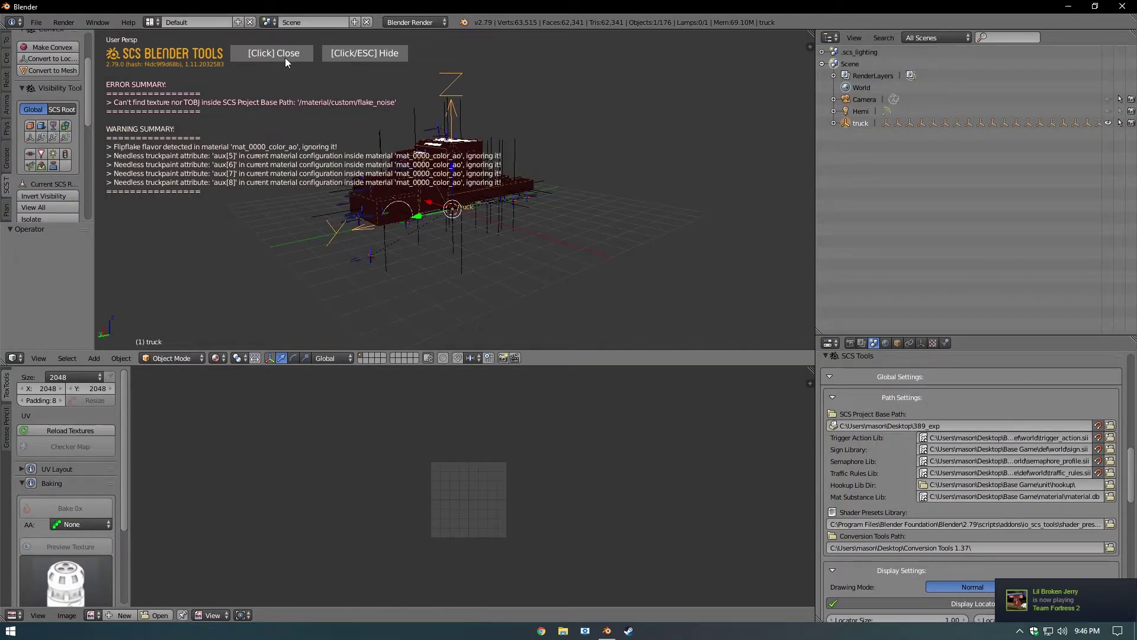
Dismiss the SCS import report, then orbit and zoom around the Peterbilt 389 truck.
{"action": "left_click", "coordinate": [285, 58]}
{"action": "scroll", "coordinate": [307, 180], "scroll_direction": "up", "scroll_amount": 2}
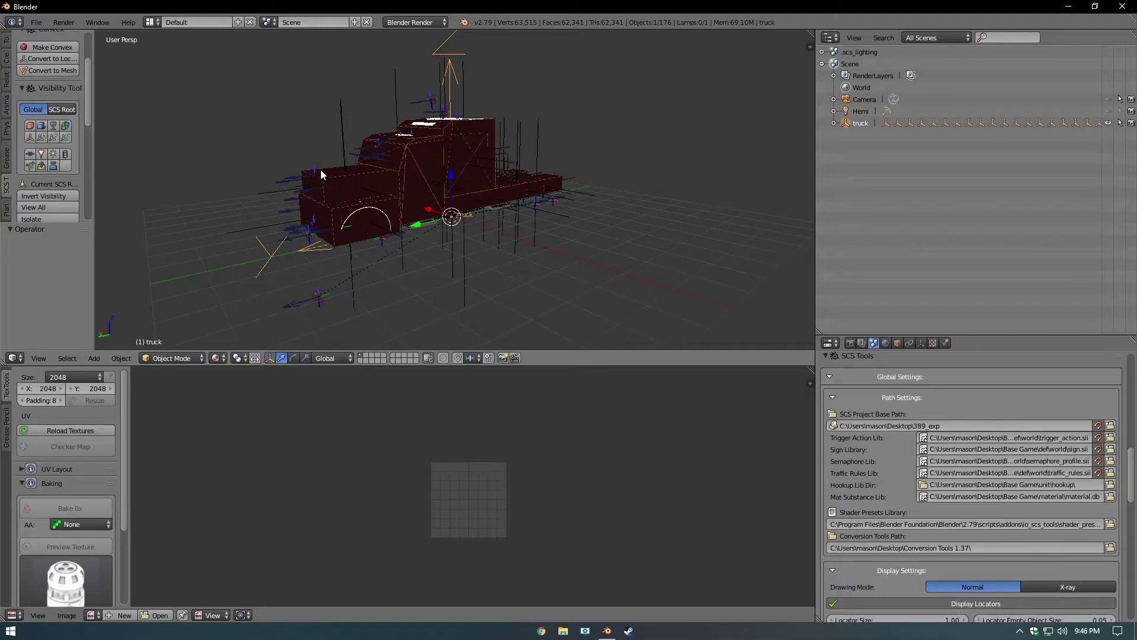
{"action": "middle_click_drag", "start_coordinate": [321, 169], "coordinate": [422, 165]}
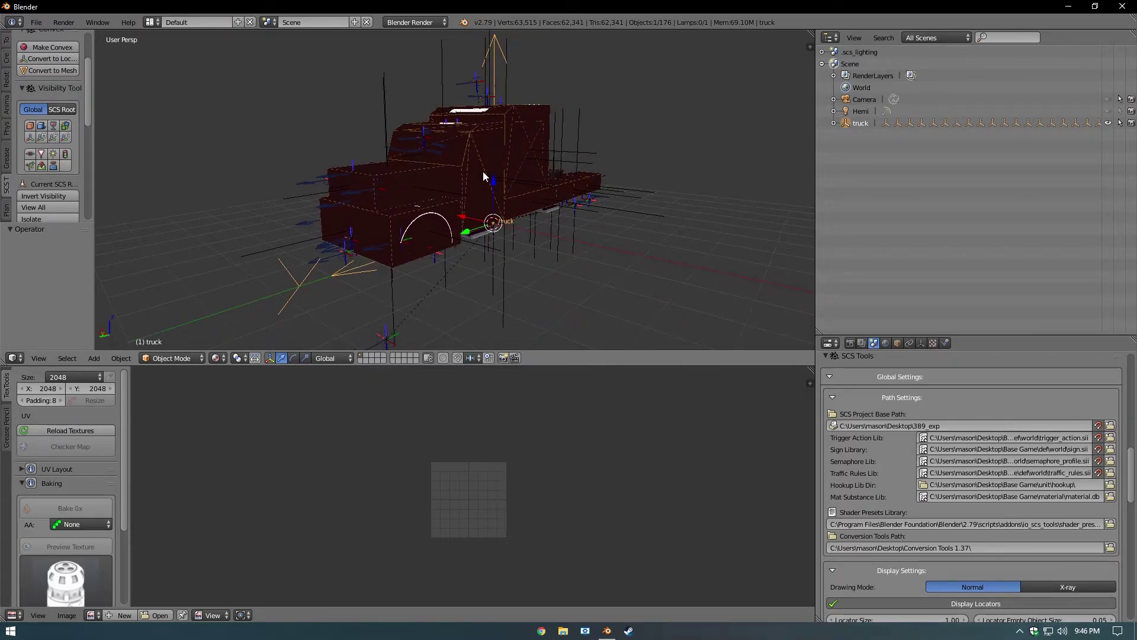
{"action": "mouse_move", "coordinate": [487, 154]}
{"action": "middle_mouse_down"}
{"action": "mouse_move", "coordinate": [475, 141]}
{"action": "mouse_move", "coordinate": [482, 152]}
{"action": "middle_mouse_up"}
{"action": "scroll", "coordinate": [481, 152], "scroll_direction": "up", "scroll_amount": 2}
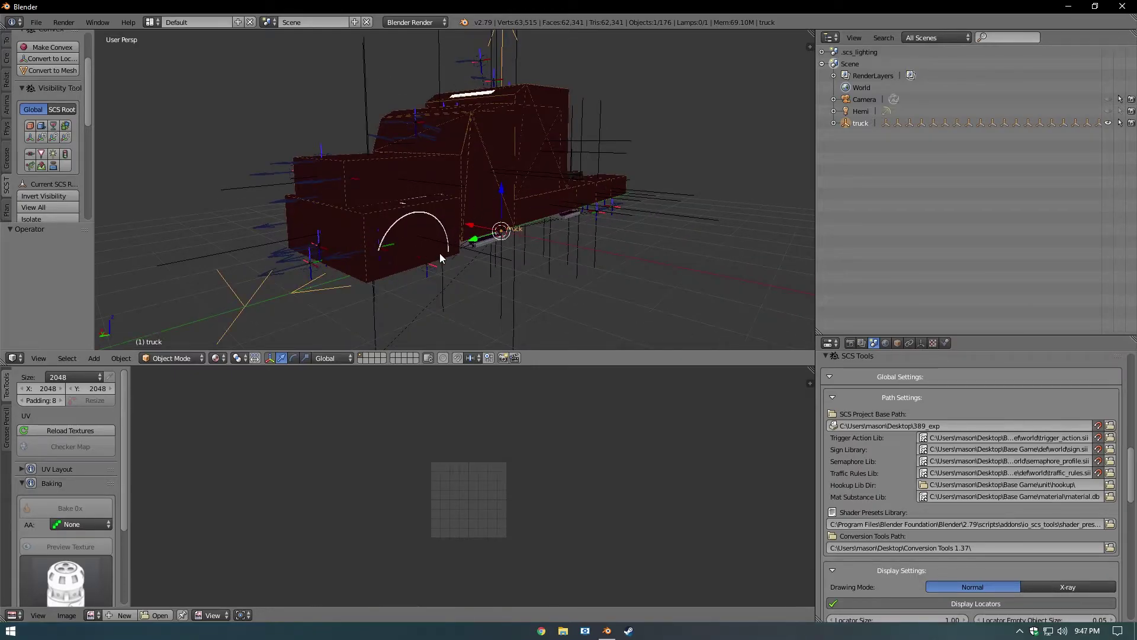
{"action": "middle_click_drag", "start_coordinate": [399, 186], "coordinate": [289, 158]}
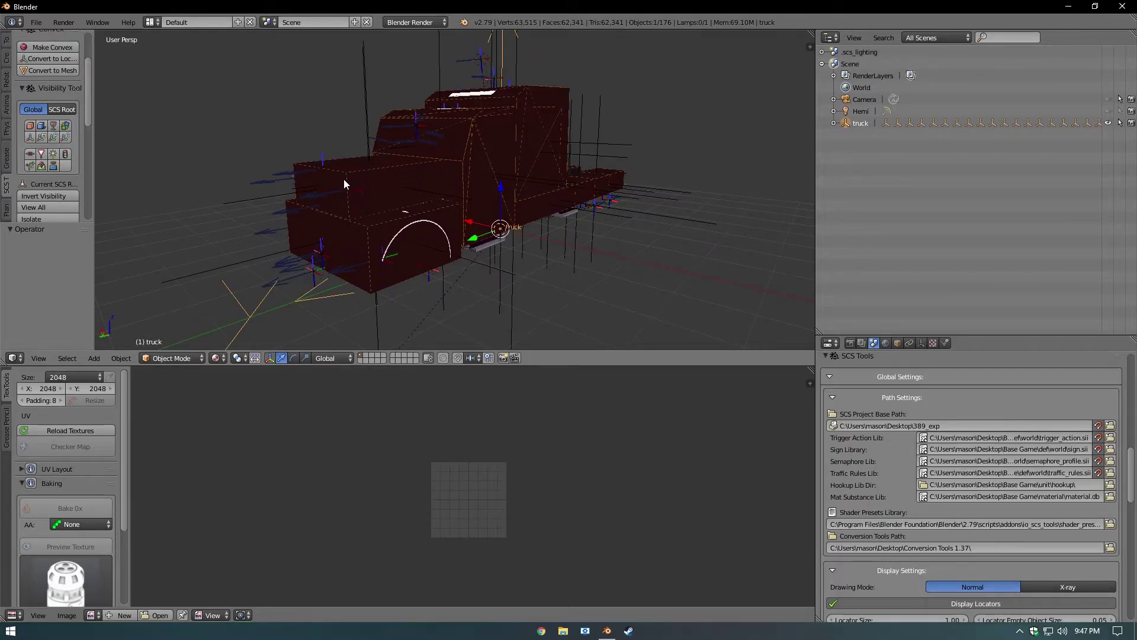
Show only model objects, view the truck's SCS Parts in Object properties, then show only collisions.
{"action": "left_click", "coordinate": [29, 126]}
{"action": "middle_click_drag", "start_coordinate": [501, 152], "coordinate": [417, 171]}
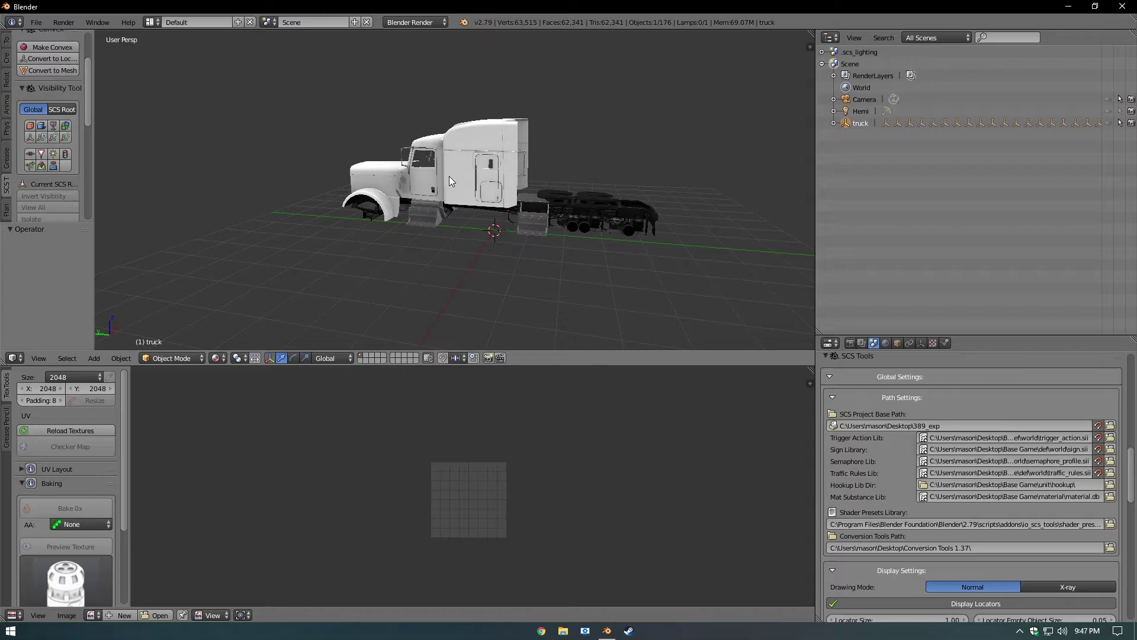
{"action": "left_click", "coordinate": [898, 343]}
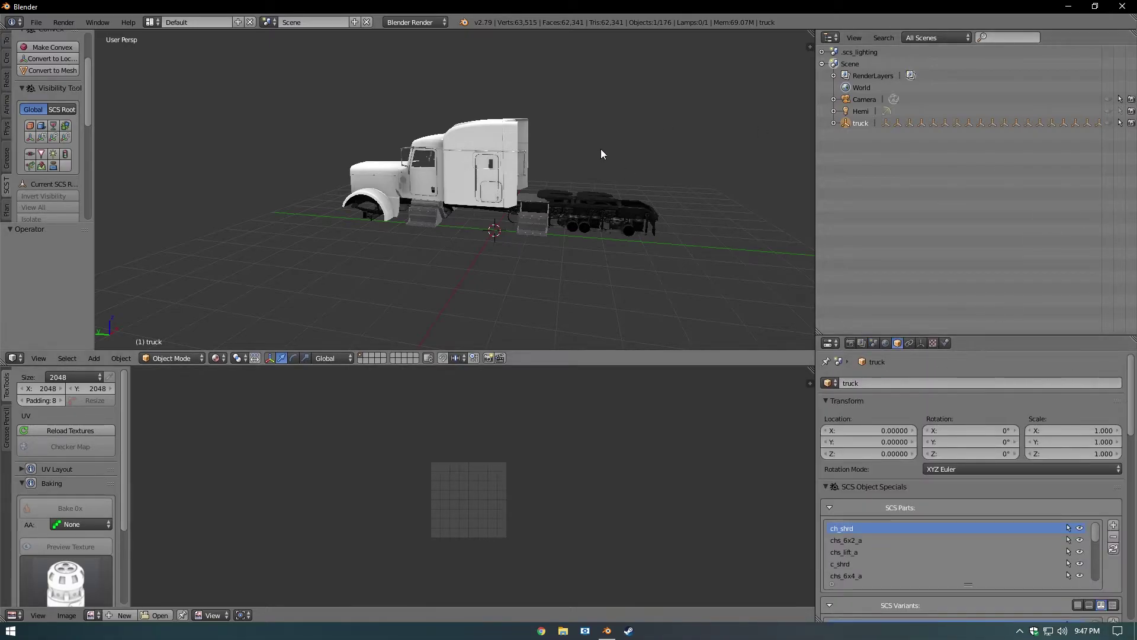
{"action": "middle_click_drag", "start_coordinate": [600, 149], "coordinate": [690, 151]}
{"action": "scroll", "coordinate": [687, 154], "scroll_direction": "up", "scroll_amount": 4}
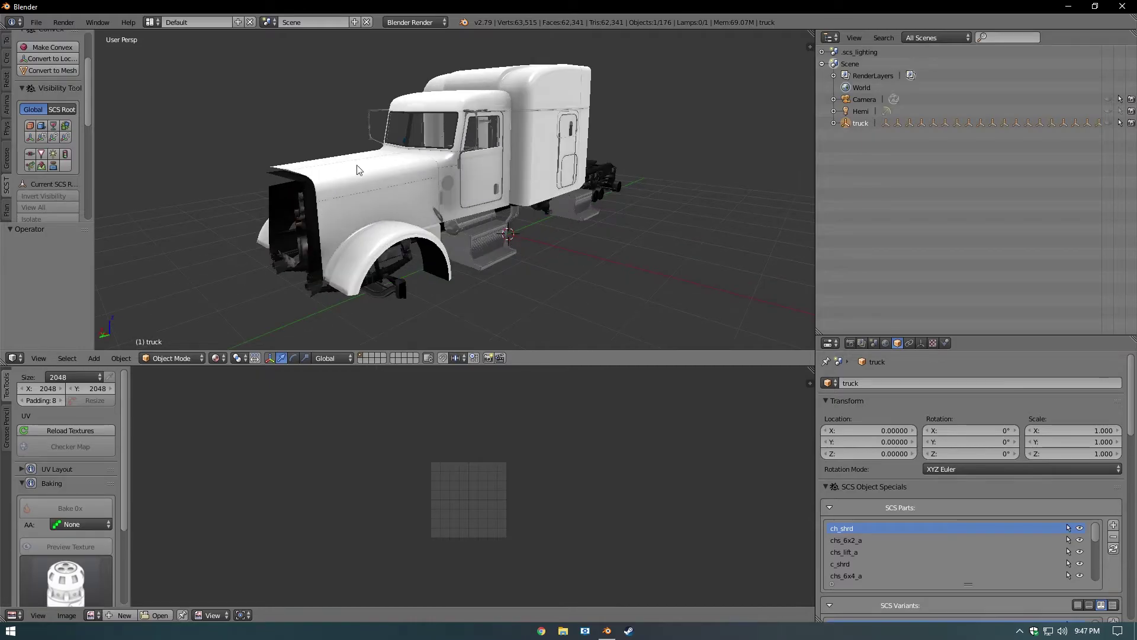
{"action": "left_click", "coordinate": [66, 126]}
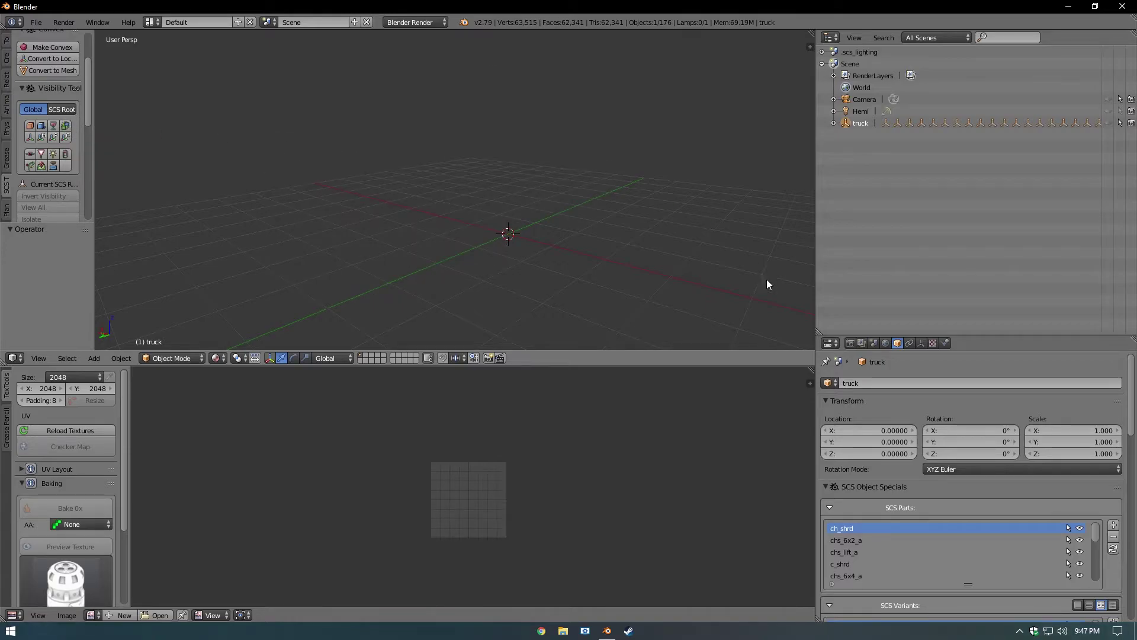
Select var_a in SCS Variants and toggle visibility of the var_a, var_b and var_c parts.
{"action": "scroll", "coordinate": [1111, 471], "scroll_direction": "down", "scroll_amount": 8}
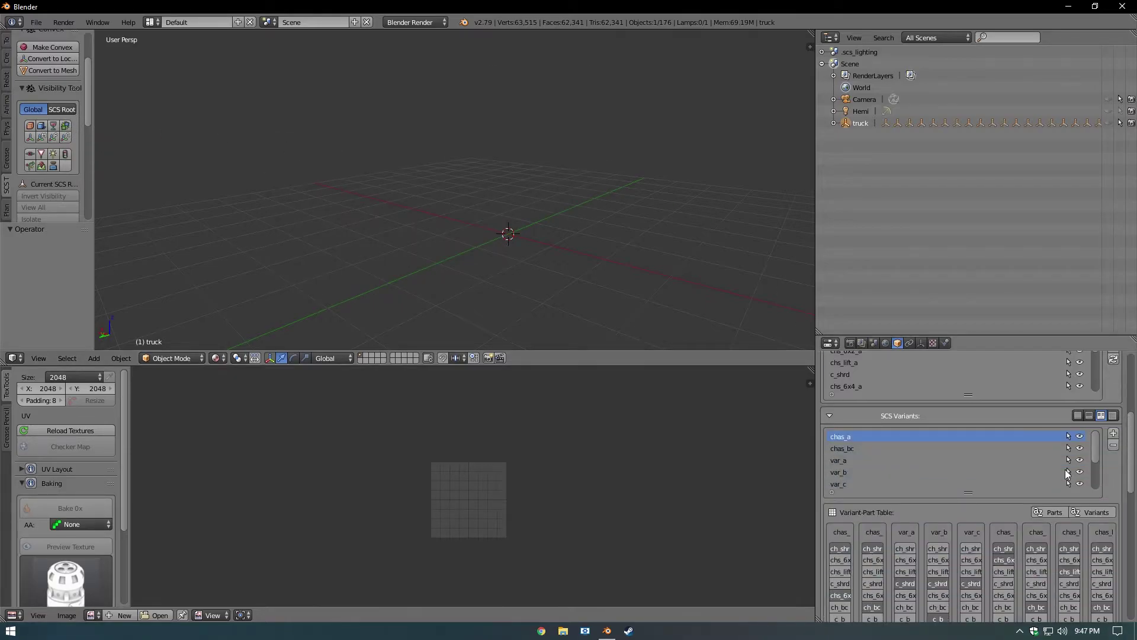
{"action": "left_click", "coordinate": [847, 461]}
{"action": "left_click", "coordinate": [1079, 460]}
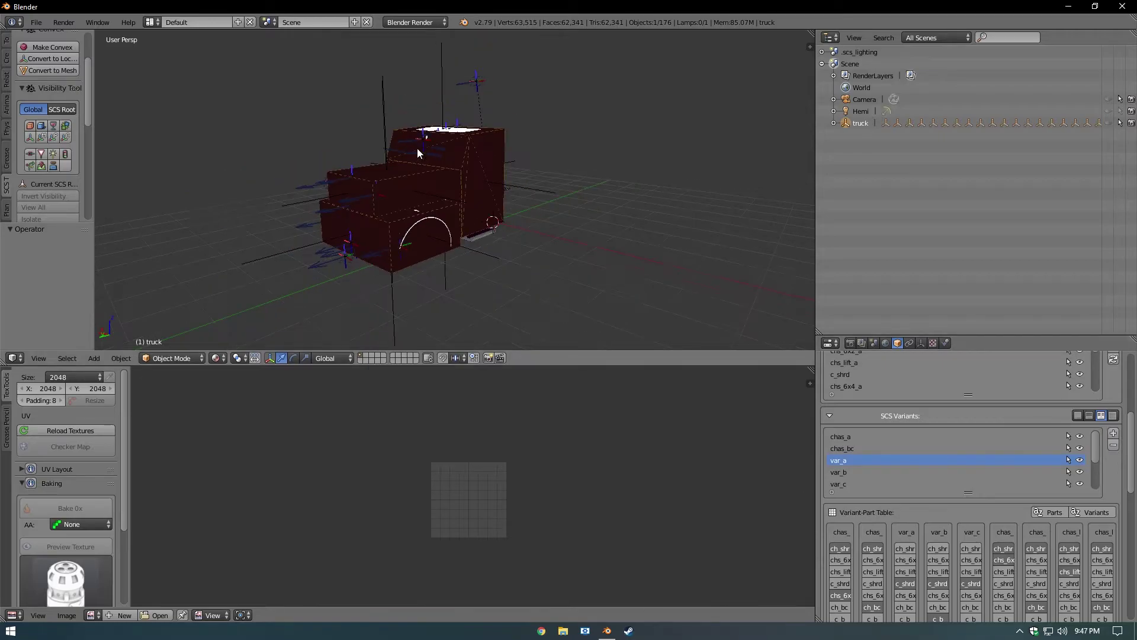
{"action": "middle_click_drag", "start_coordinate": [417, 148], "coordinate": [563, 248]}
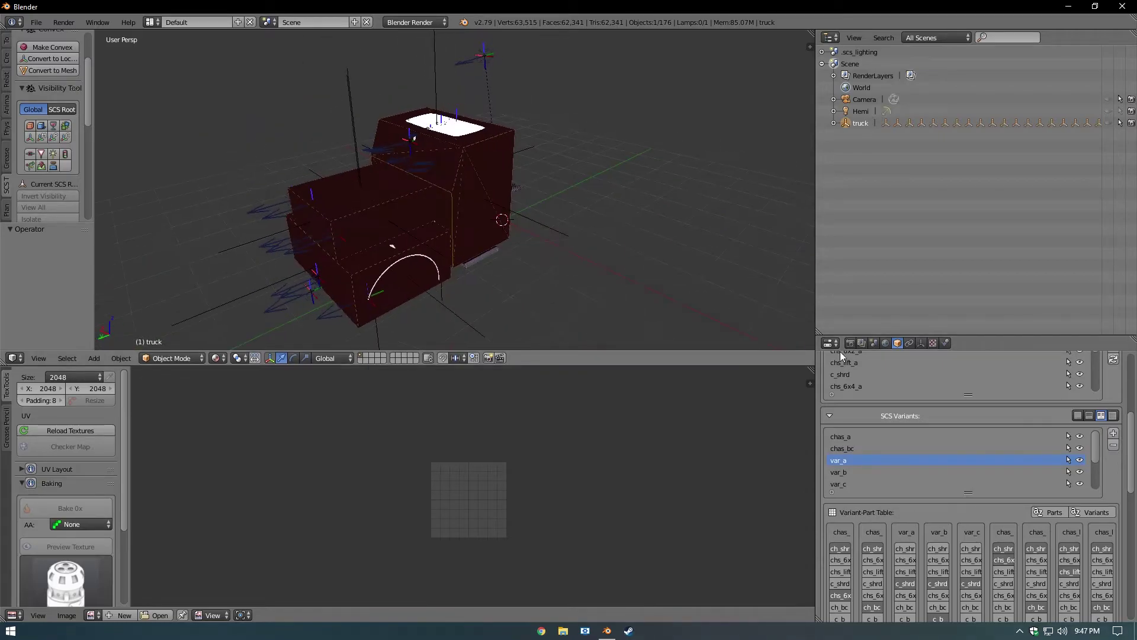
{"action": "left_click", "coordinate": [1079, 472]}
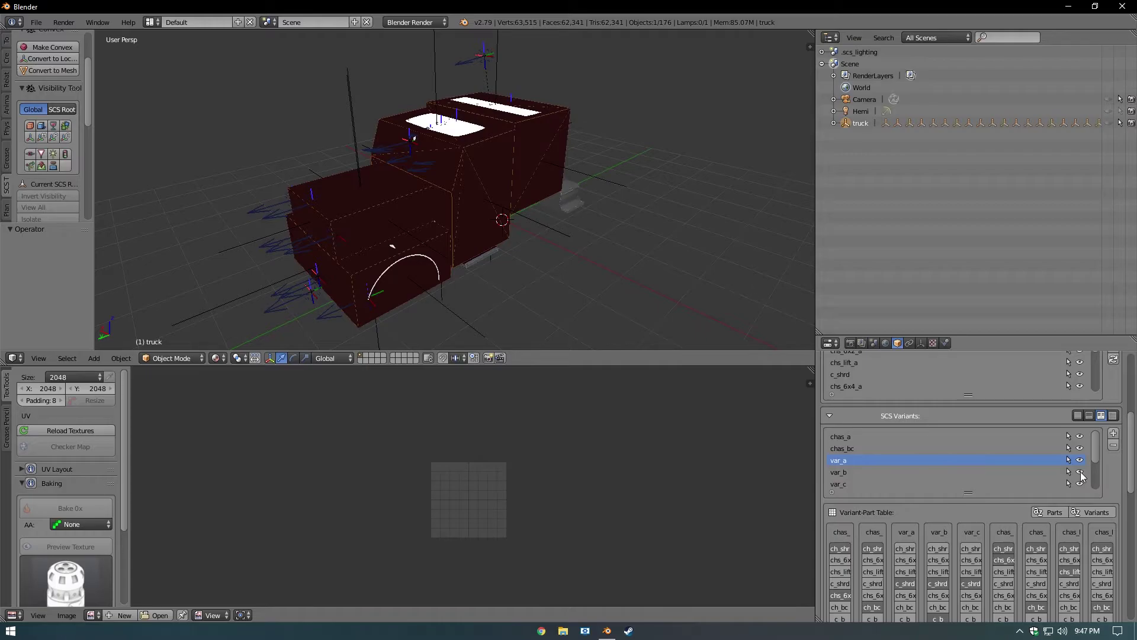
{"action": "left_click", "coordinate": [1079, 472]}
{"action": "left_click", "coordinate": [1080, 483]}
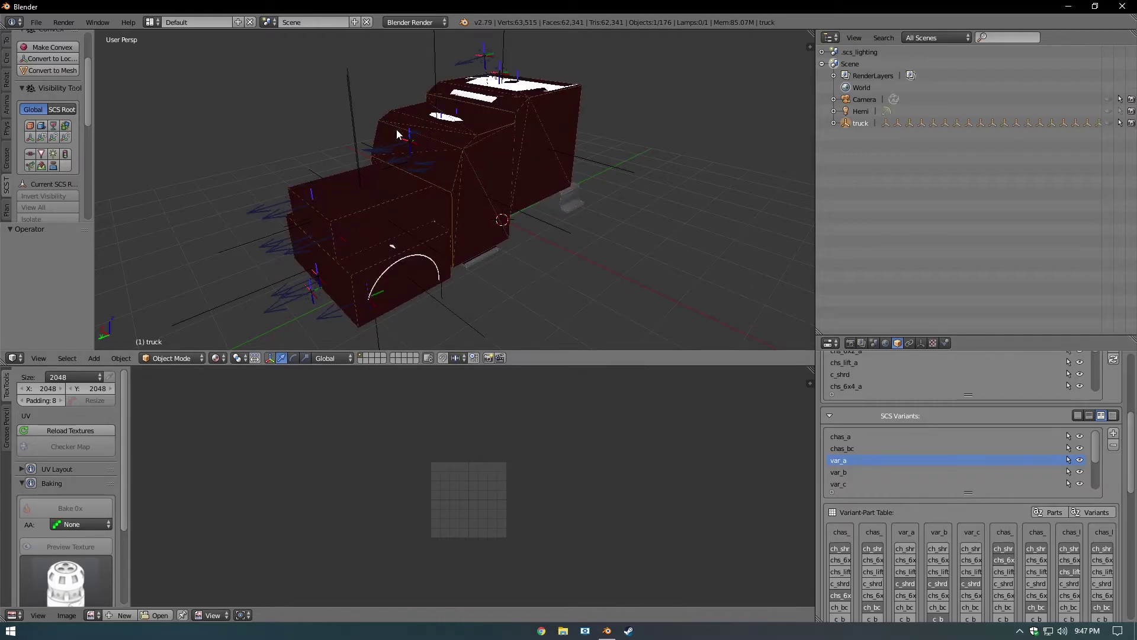
Hide the whole truck, then pick the chas_a variant to display its geometry.
{"action": "left_click", "coordinate": [66, 136]}
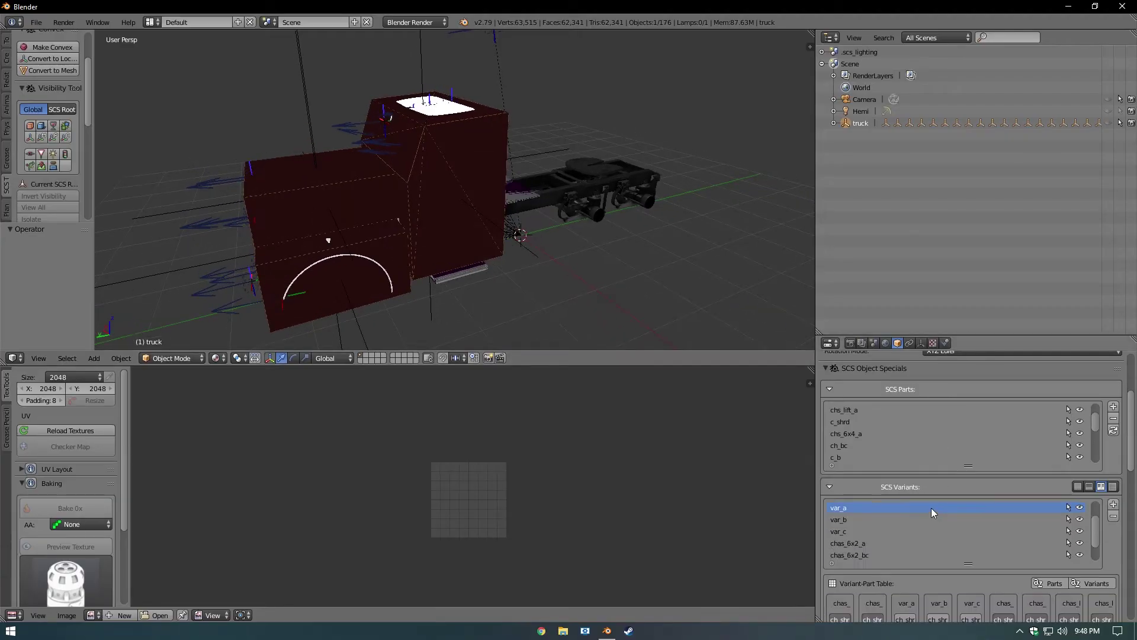
{"action": "scroll", "coordinate": [917, 516], "scroll_direction": "up", "scroll_amount": 1}
{"action": "scroll", "coordinate": [1111, 516], "scroll_direction": "down", "scroll_amount": 2}
{"action": "scroll", "coordinate": [1111, 516], "scroll_direction": "down", "scroll_amount": 1}
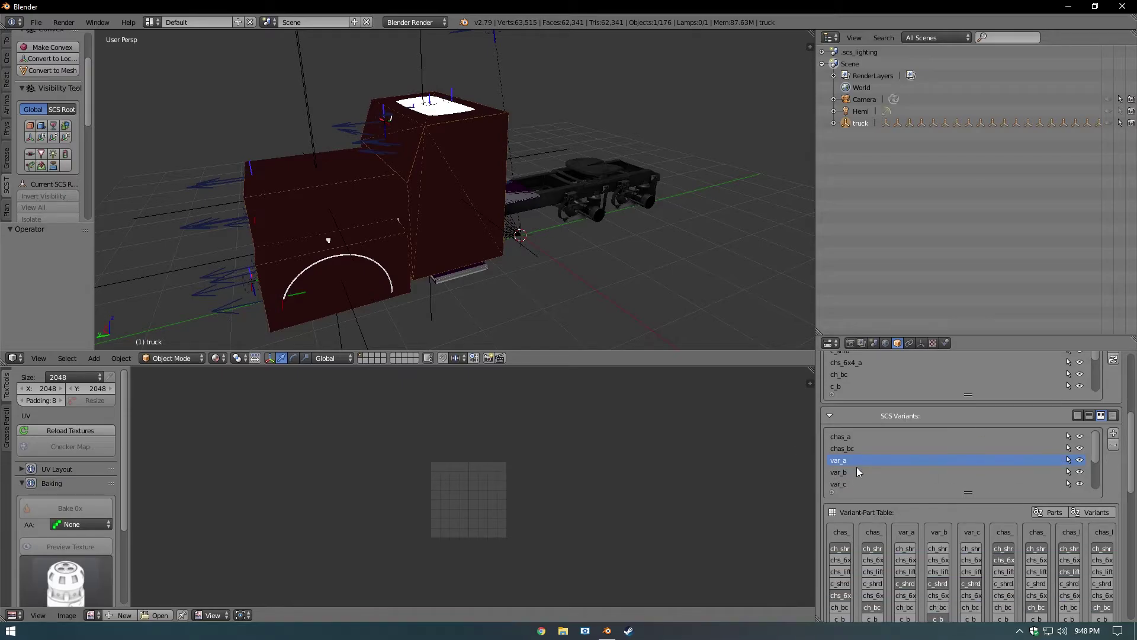
{"action": "left_click", "coordinate": [941, 438]}
{"action": "middle_click_drag", "start_coordinate": [568, 255], "coordinate": [592, 286]}
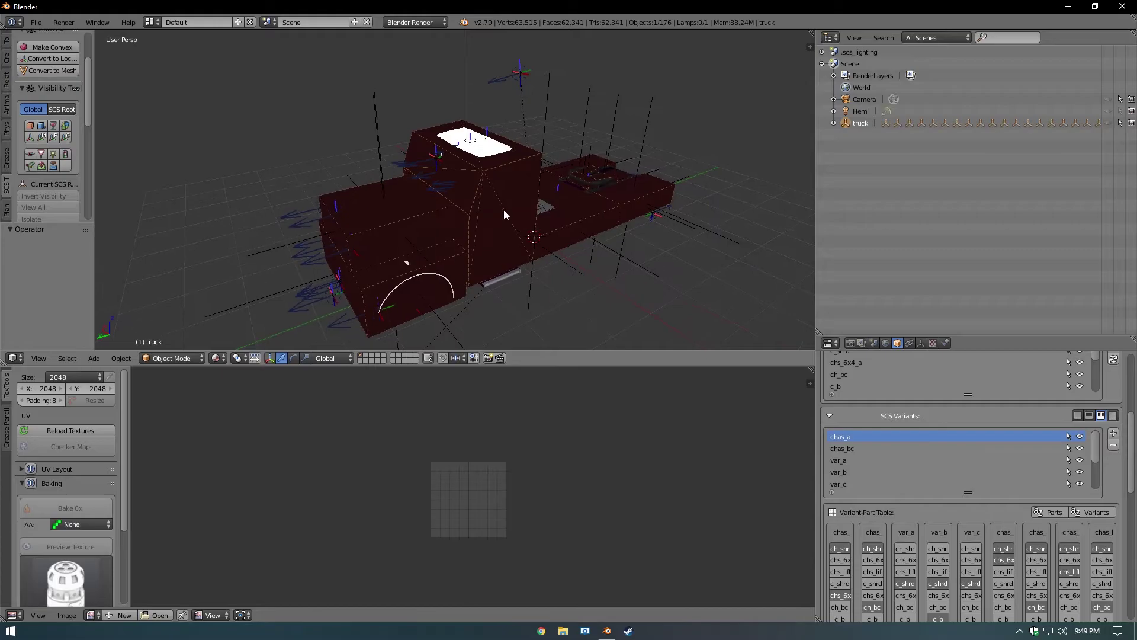
Unhide the white-cab truck model in place of the red collision boxes, then inspect cab and chassis.
{"action": "middle_click_drag", "start_coordinate": [475, 279], "coordinate": [475, 240]}
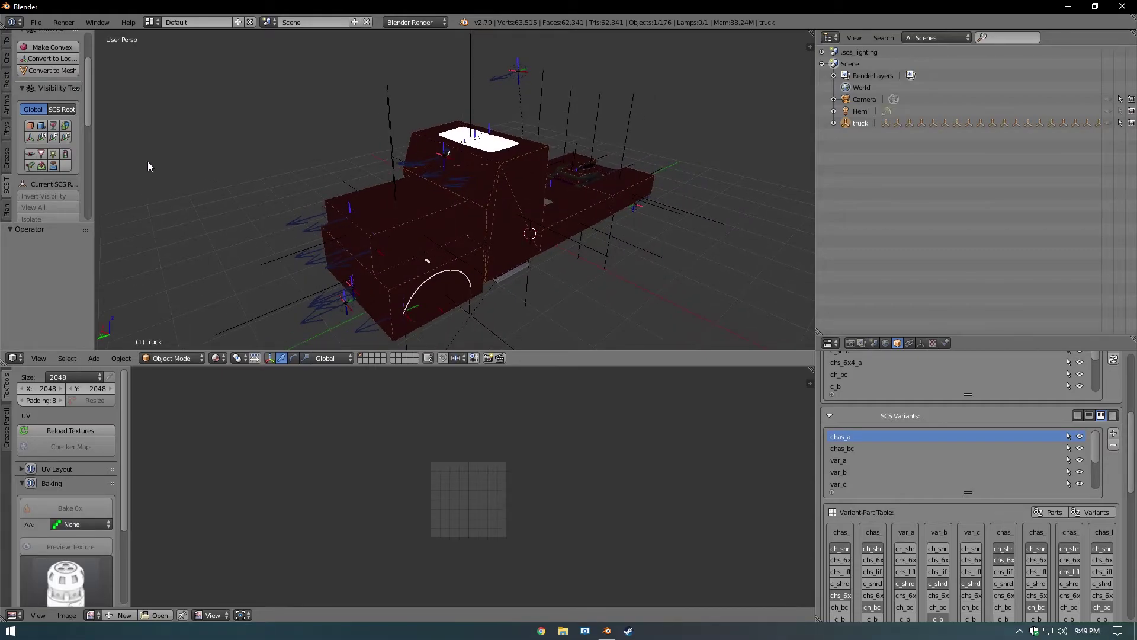
{"action": "left_click", "coordinate": [69, 137]}
{"action": "mouse_move", "coordinate": [509, 261]}
{"action": "middle_mouse_down"}
{"action": "mouse_move", "coordinate": [416, 224]}
{"action": "mouse_move", "coordinate": [486, 272]}
{"action": "mouse_move", "coordinate": [503, 260]}
{"action": "middle_mouse_up"}
{"action": "scroll", "coordinate": [435, 242], "scroll_direction": "up", "scroll_amount": 3}
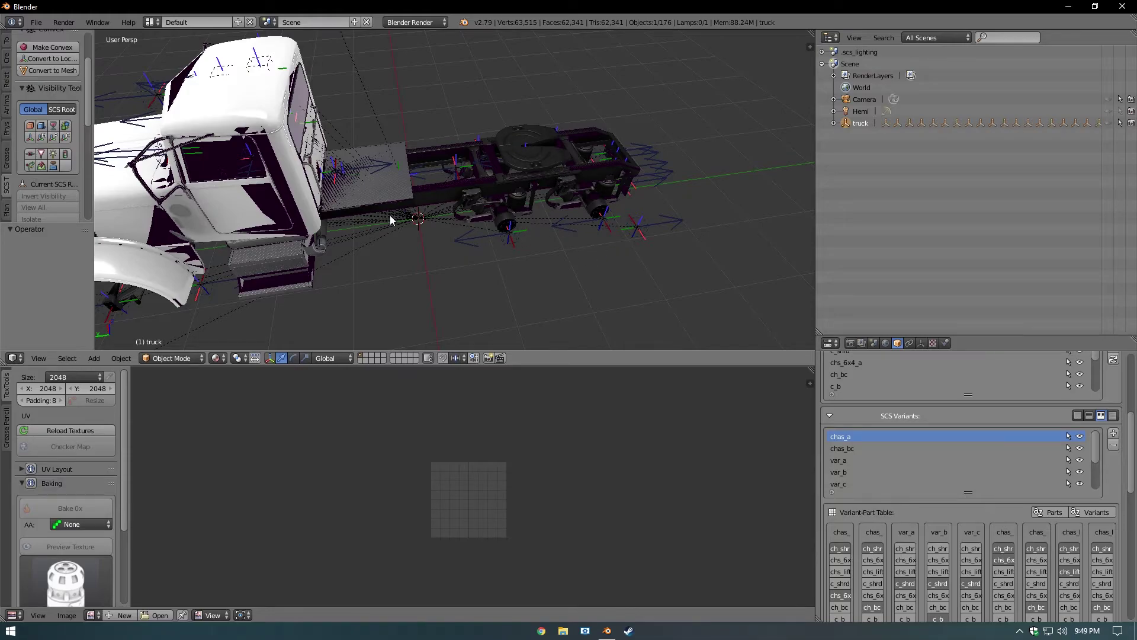
{"action": "middle_click_drag", "start_coordinate": [390, 215], "coordinate": [533, 195]}
{"action": "scroll", "coordinate": [426, 218], "scroll_direction": "down", "scroll_amount": 3}
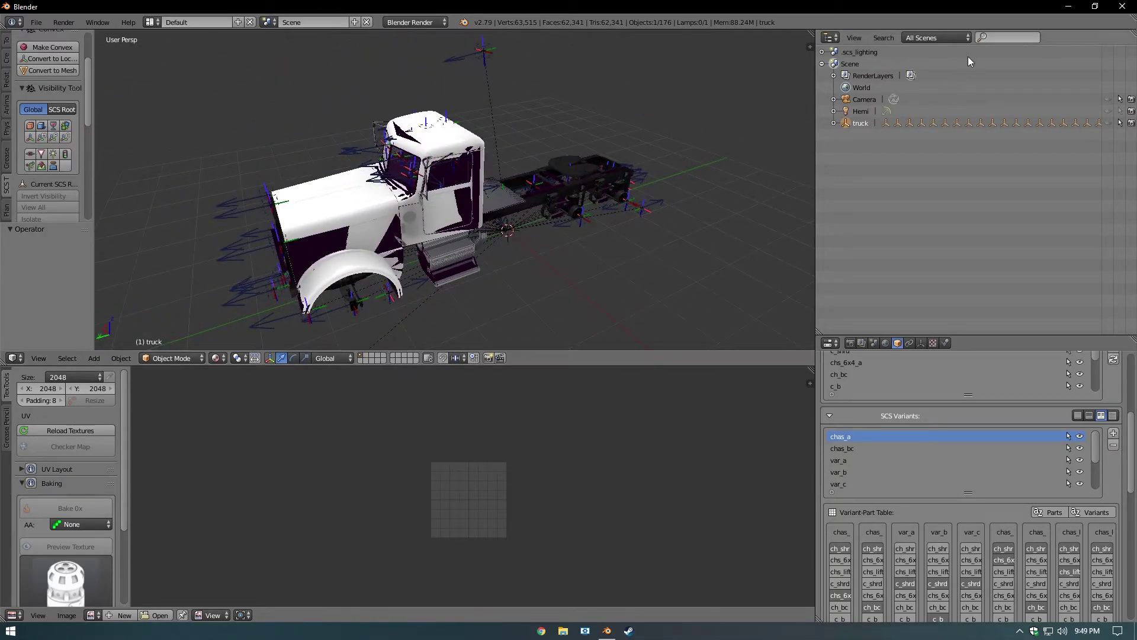
Filter the Outliner by 'wh' and select the six wheel locators, wheel_r_3_1 through wheel_f_0_0.
{"action": "left_click", "coordinate": [998, 41]}
{"action": "type", "text": "wheel"}
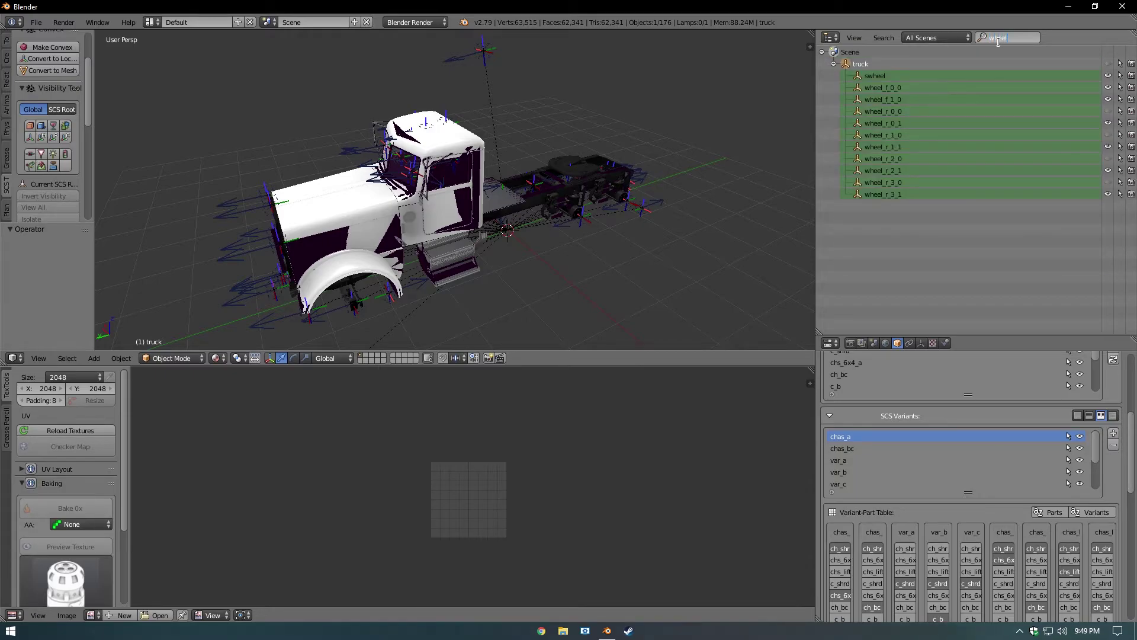
{"action": "key", "text": "Return"}
{"action": "left_click", "coordinate": [879, 194]}
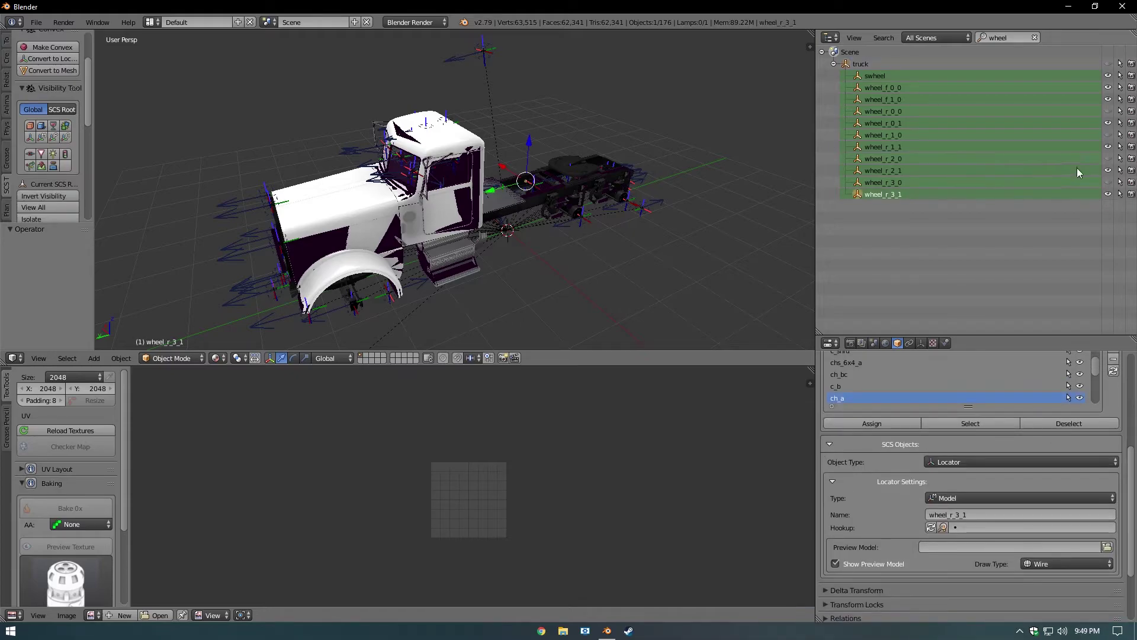
{"action": "left_click", "coordinate": [897, 170], "text": "shift"}
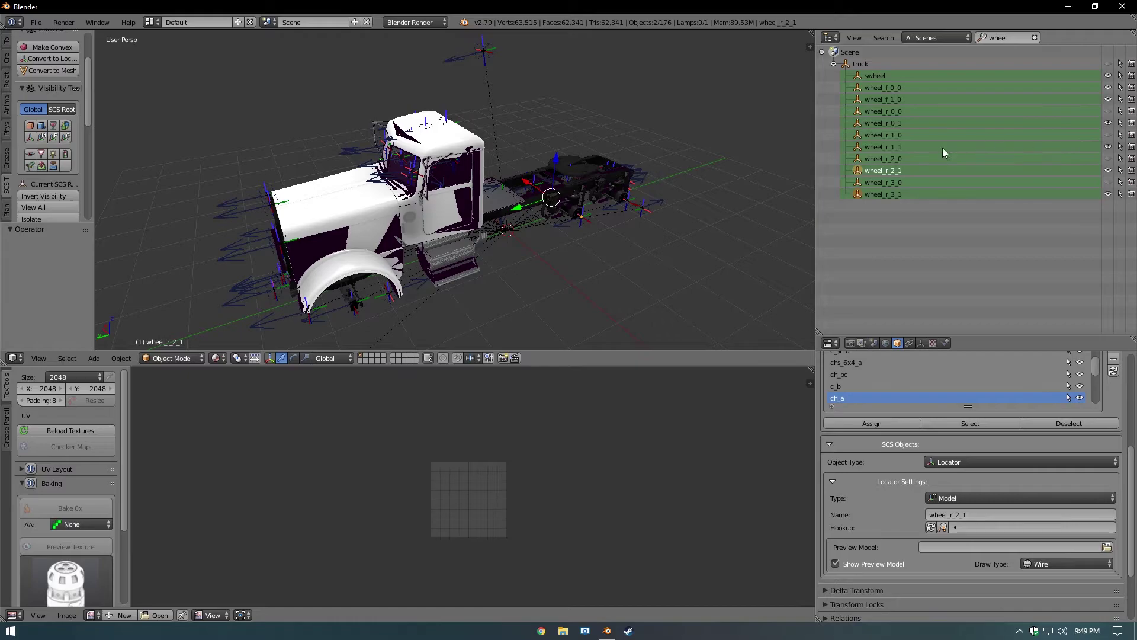
{"action": "left_click", "coordinate": [894, 147], "text": "shift"}
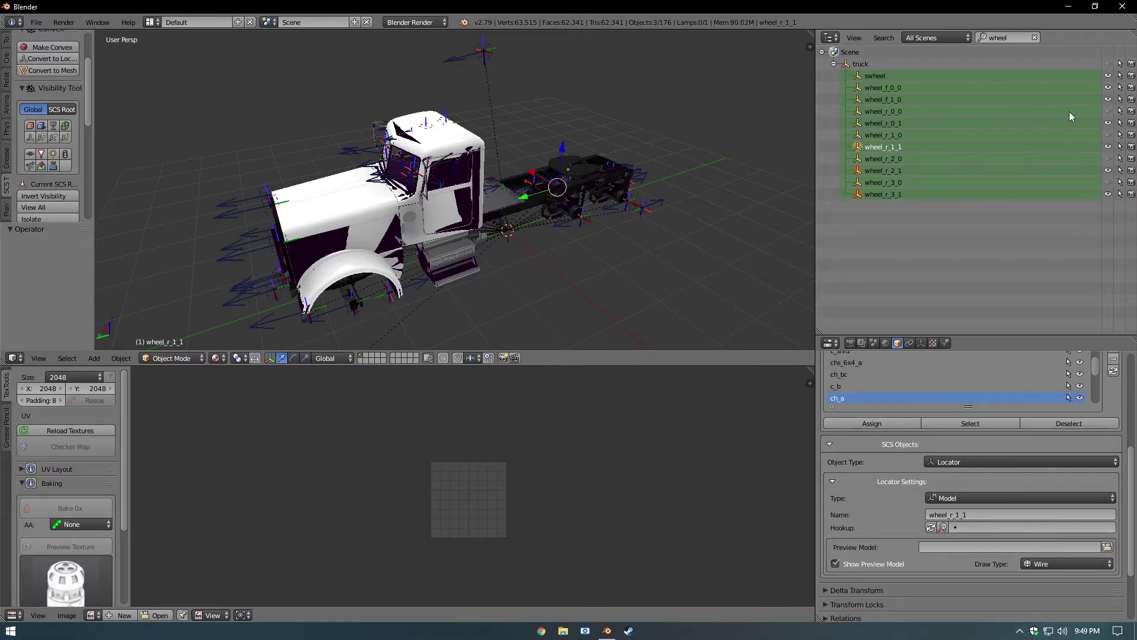
{"action": "left_click", "coordinate": [890, 123], "text": "shift"}
{"action": "left_click", "coordinate": [889, 100], "text": "shift"}
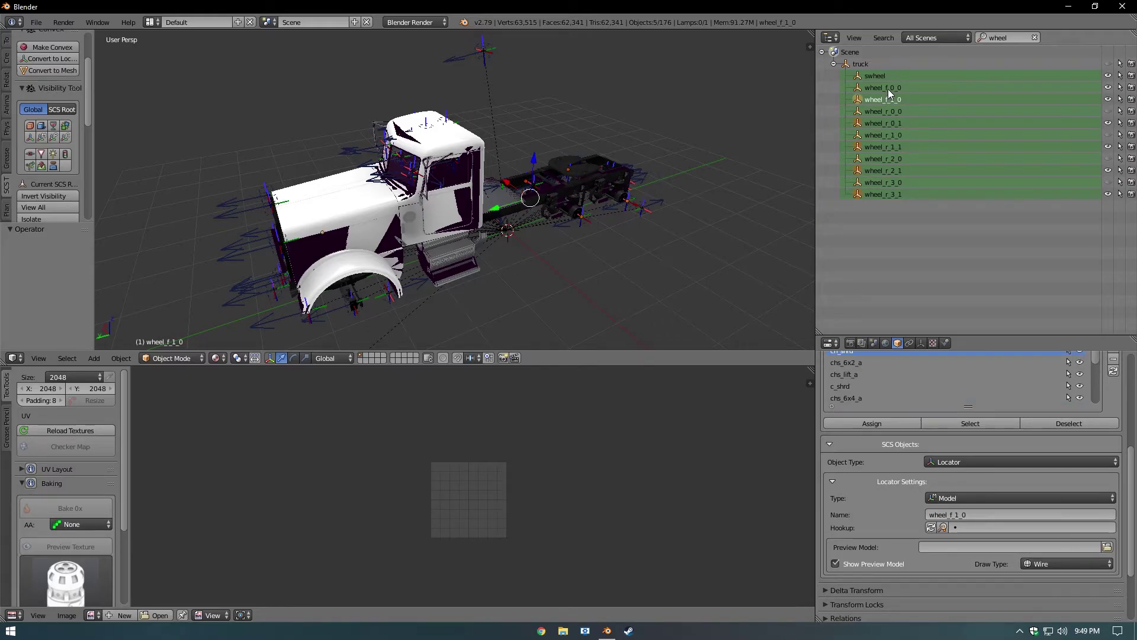
{"action": "left_click", "coordinate": [887, 89], "text": "shift"}
Add the mudguard_a locator on the chassis to the wheel selection in the viewport.
{"action": "middle_click_drag", "start_coordinate": [681, 255], "coordinate": [617, 162]}
{"action": "scroll", "coordinate": [562, 208], "scroll_direction": "up", "scroll_amount": 6}
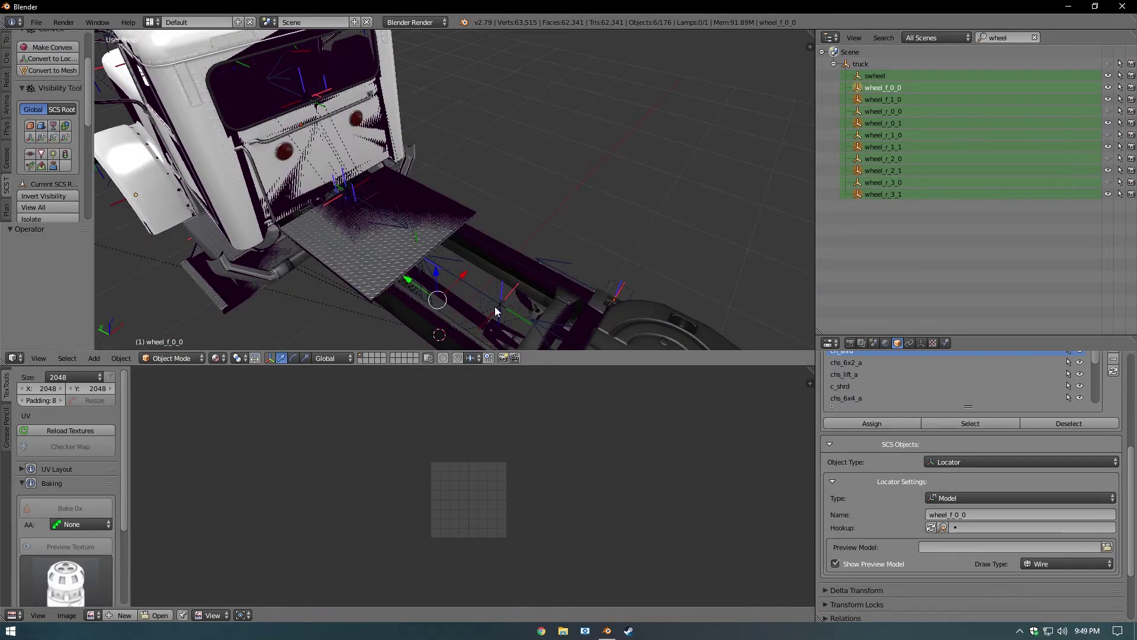
{"action": "scroll", "coordinate": [495, 307], "scroll_direction": "down", "scroll_amount": 6}
{"action": "middle_click_drag", "start_coordinate": [486, 300], "coordinate": [423, 165]}
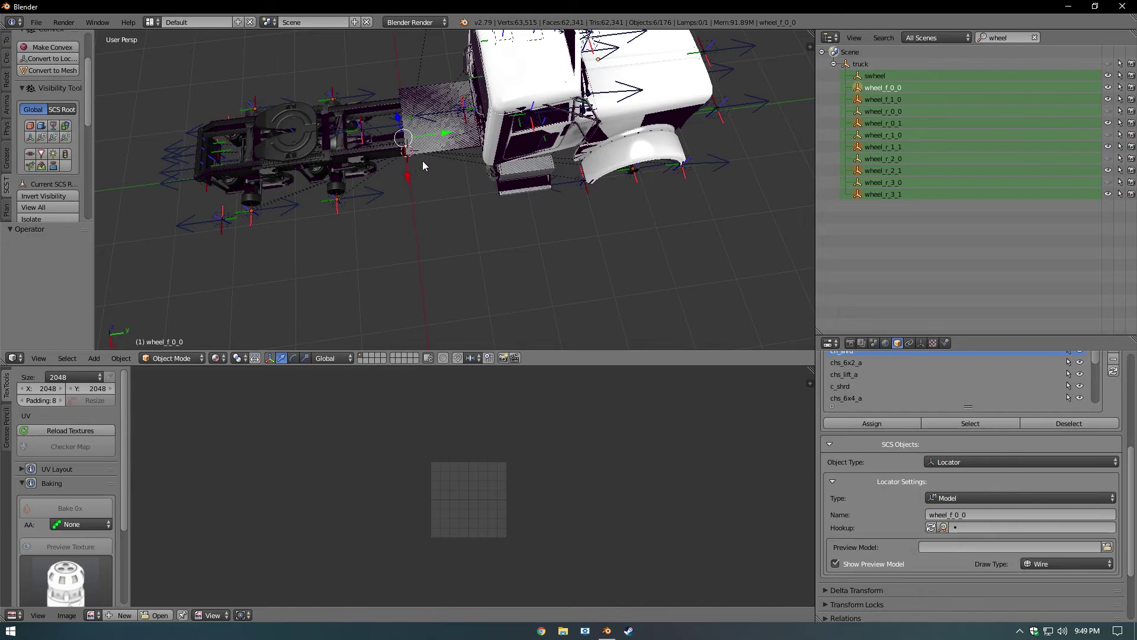
{"action": "scroll", "coordinate": [493, 194], "scroll_direction": "up", "scroll_amount": 5}
{"action": "middle_click_drag", "start_coordinate": [493, 194], "coordinate": [513, 169]}
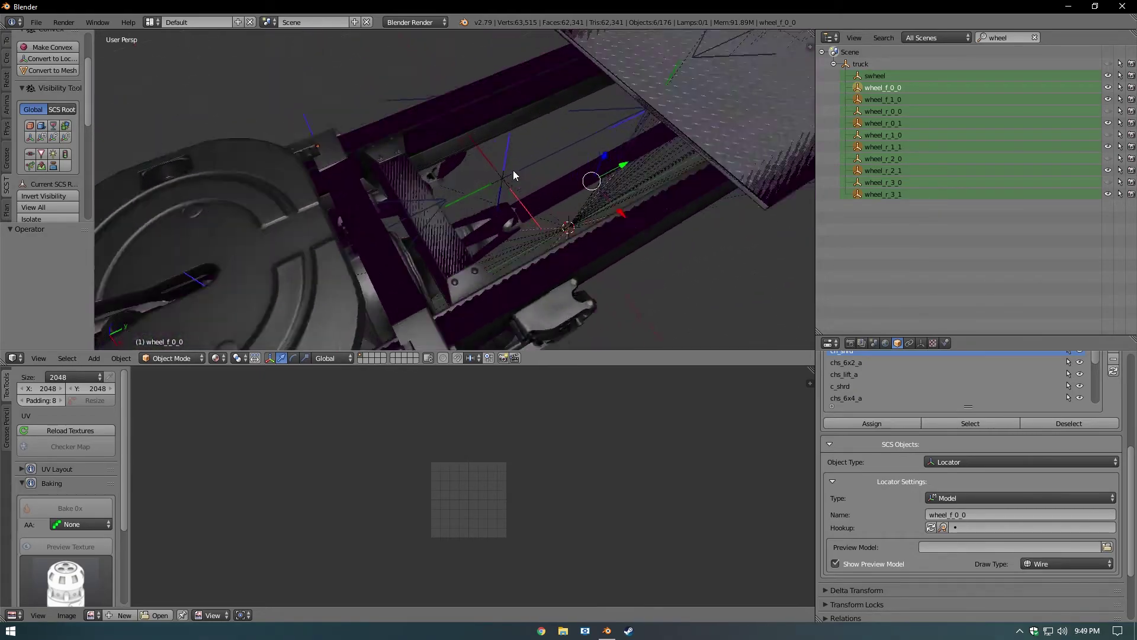
{"action": "scroll", "coordinate": [512, 169], "scroll_direction": "up", "scroll_amount": 2}
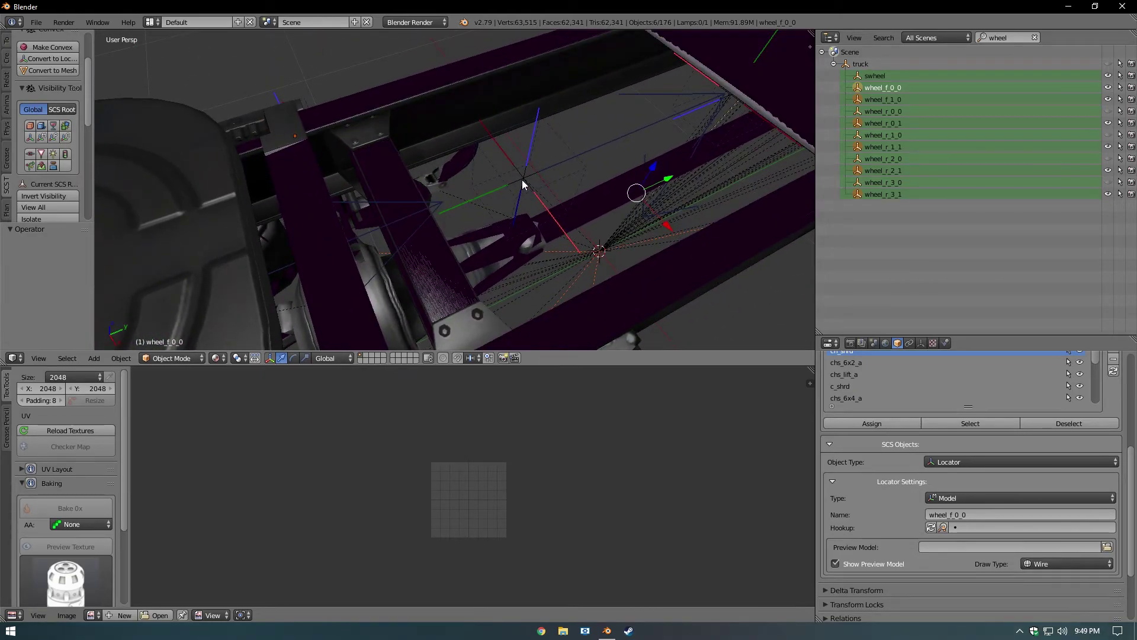
{"action": "right_click", "coordinate": [522, 181], "text": "shift"}
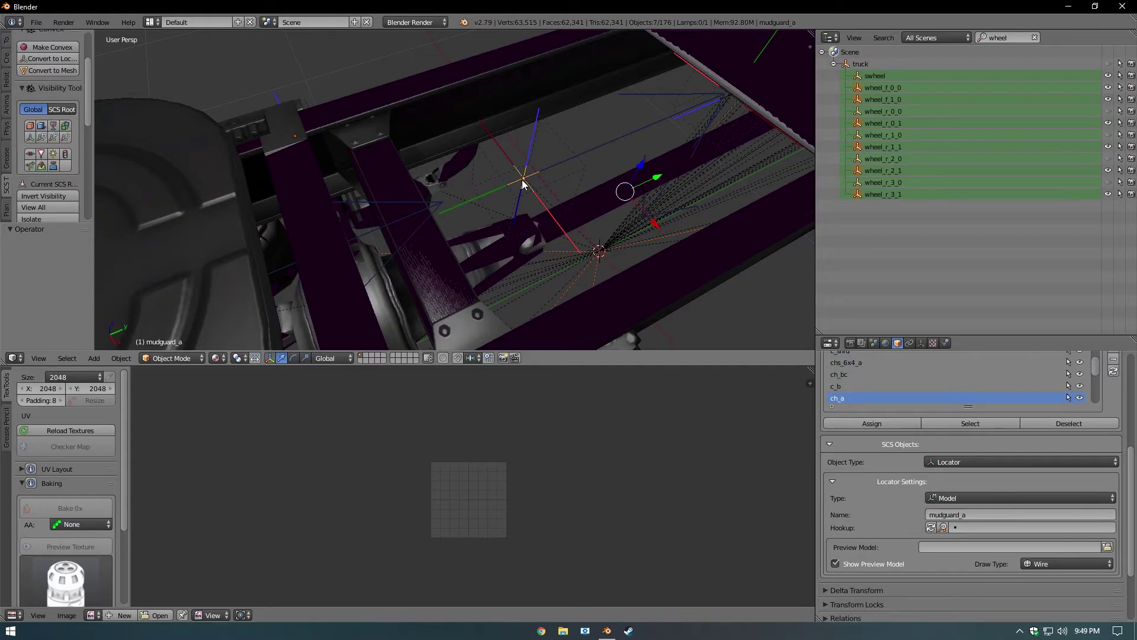
{"action": "scroll", "coordinate": [522, 182], "scroll_direction": "down", "scroll_amount": 8}
{"action": "middle_click_drag", "start_coordinate": [545, 182], "coordinate": [392, 182]}
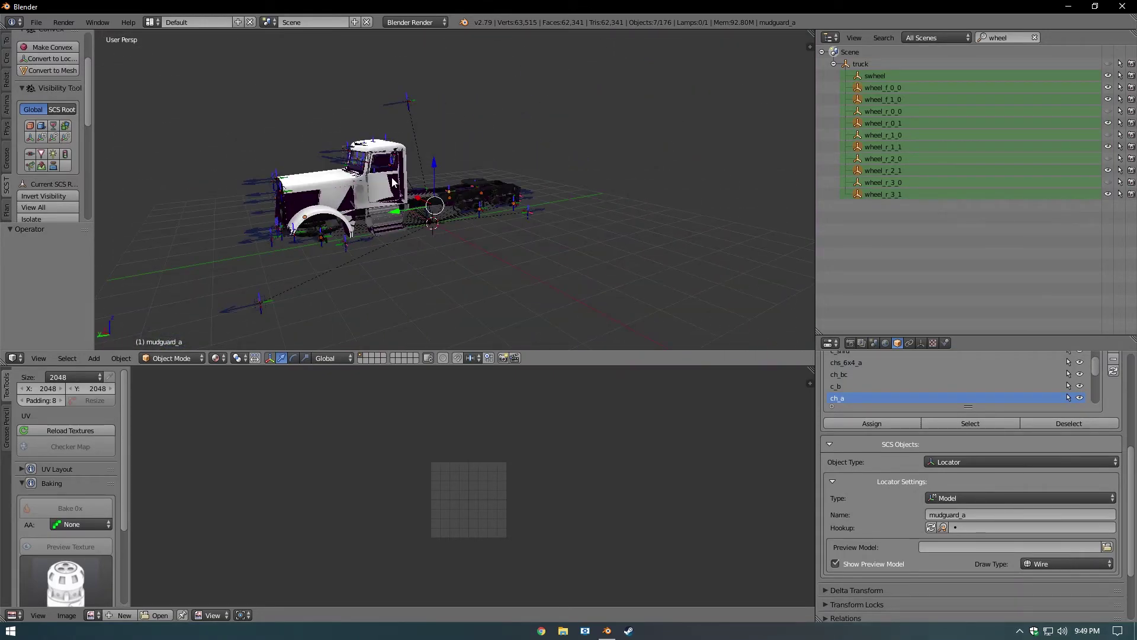
{"action": "scroll", "coordinate": [415, 184], "scroll_direction": "up", "scroll_amount": 3}
{"action": "scroll", "coordinate": [447, 186], "scroll_direction": "down", "scroll_amount": 4}
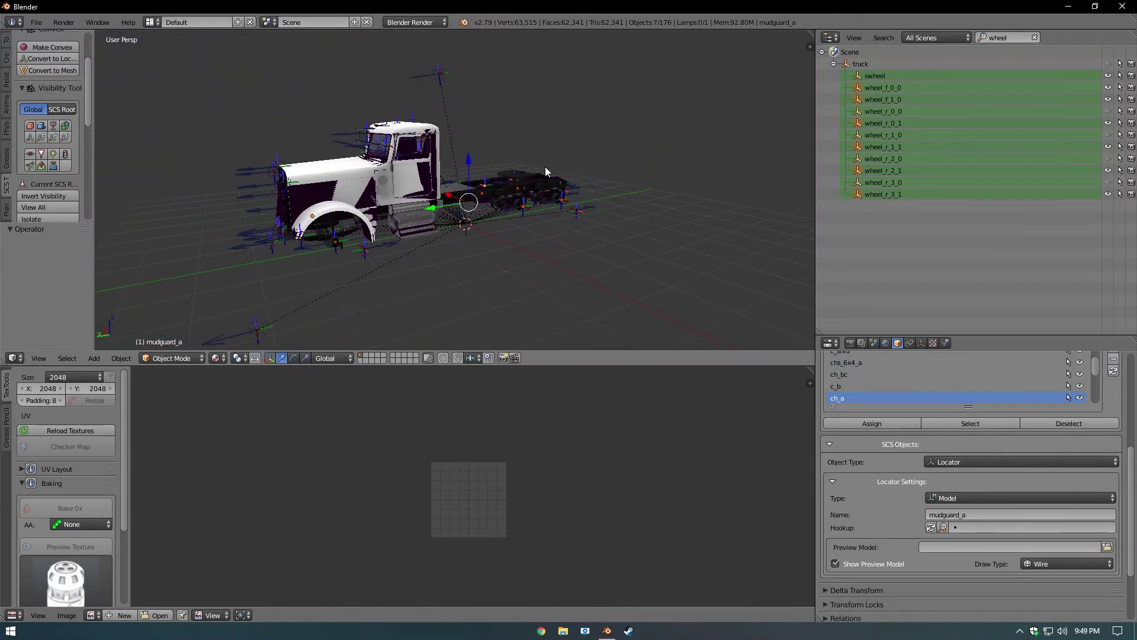
Move the six wheel locators and mudguard_a up 0.08 along global Z.
{"action": "scroll", "coordinate": [495, 198], "scroll_direction": "up", "scroll_amount": 2}
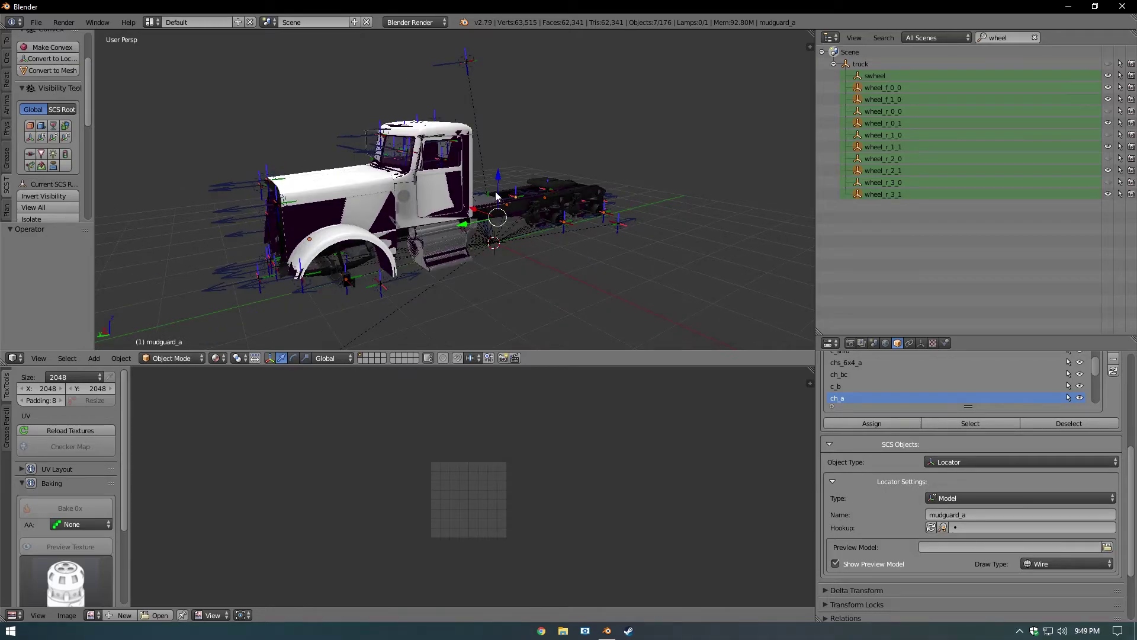
{"action": "key", "text": "g"}
{"action": "key", "text": "z"}
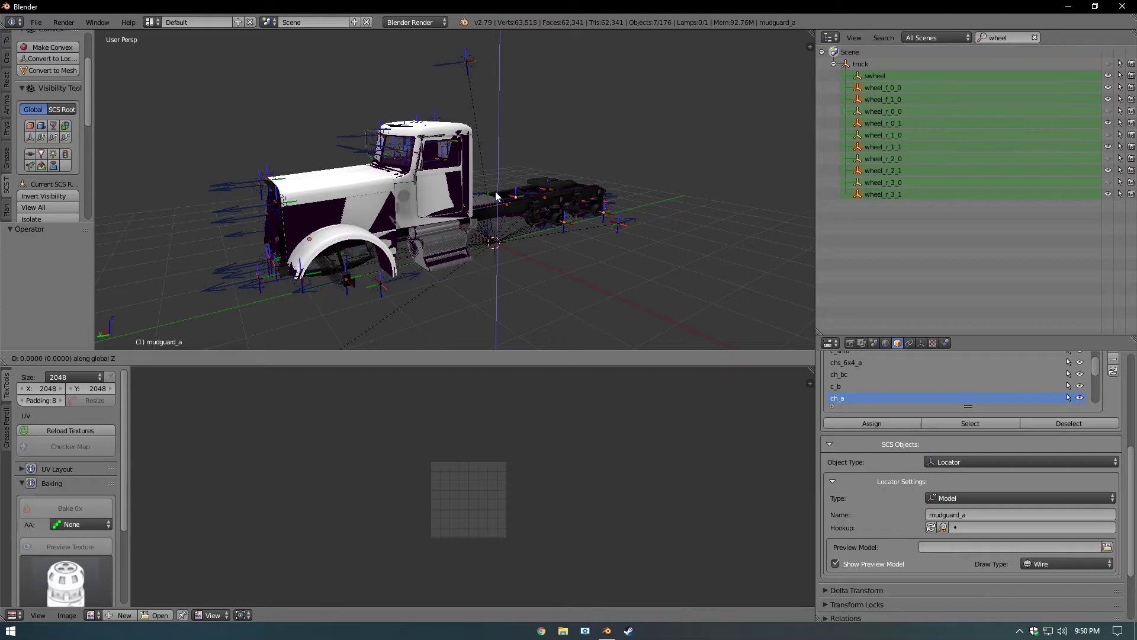
{"action": "type", "text": "0.08"}
{"action": "key", "text": "Return"}
{"action": "scroll", "coordinate": [465, 221], "scroll_direction": "down", "scroll_amount": 1}
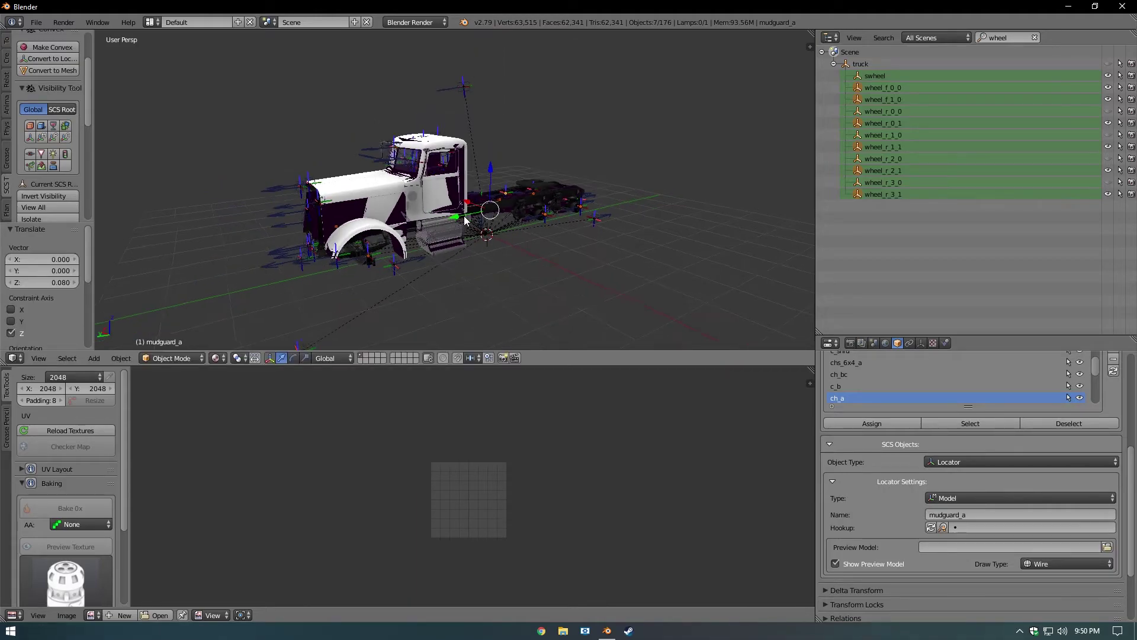
{"action": "middle_click_drag", "start_coordinate": [464, 220], "coordinate": [441, 187]}
{"action": "scroll", "coordinate": [456, 224], "scroll_direction": "up", "scroll_amount": 2}
{"action": "scroll", "coordinate": [392, 237], "scroll_direction": "up", "scroll_amount": 2}
SCS-export the truck into the peterbilt_389 folder, overwriting the existing truck.pim.
{"action": "left_click", "coordinate": [36, 22]}
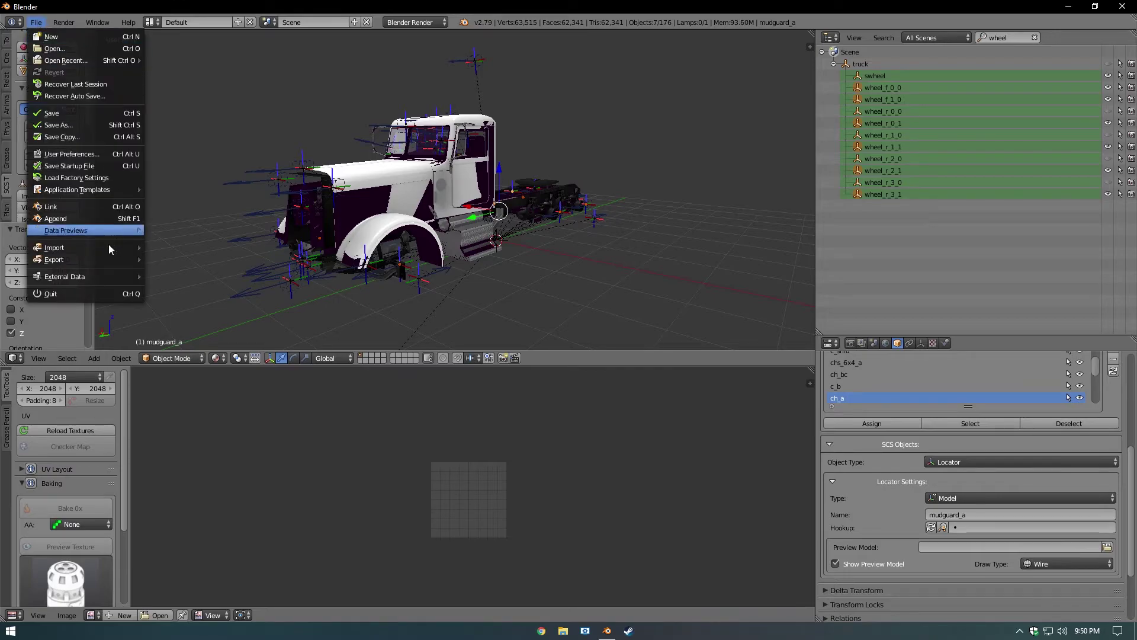
{"action": "mouse_move", "coordinate": [100, 259]}
{"action": "left_click", "coordinate": [201, 366]}
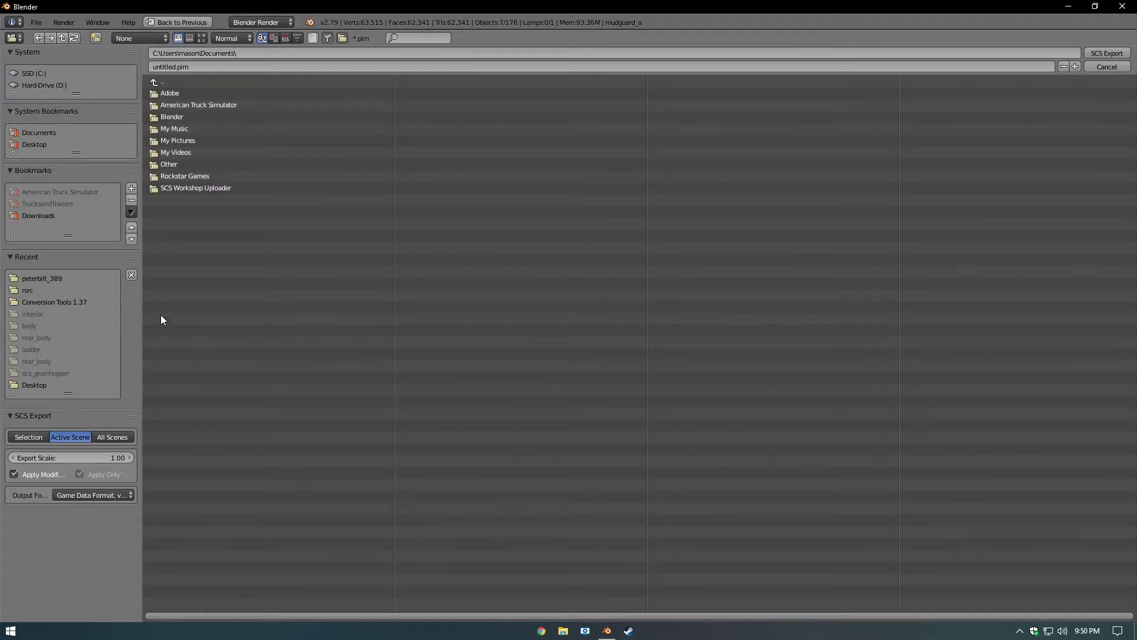
{"action": "left_click", "coordinate": [34, 280]}
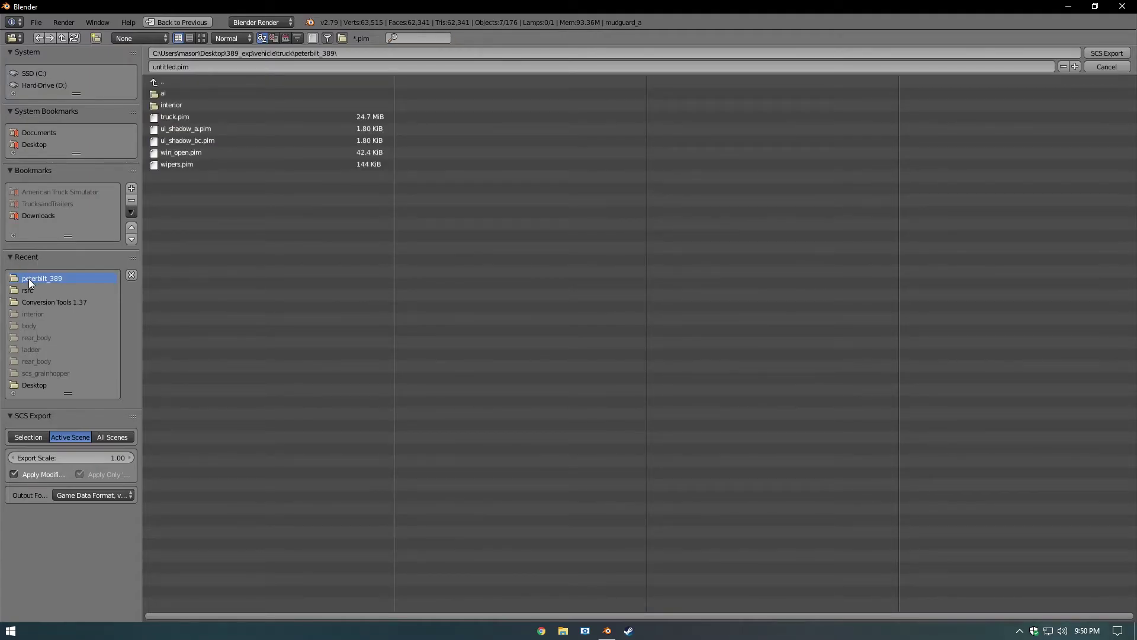
{"action": "double_click", "coordinate": [208, 117]}
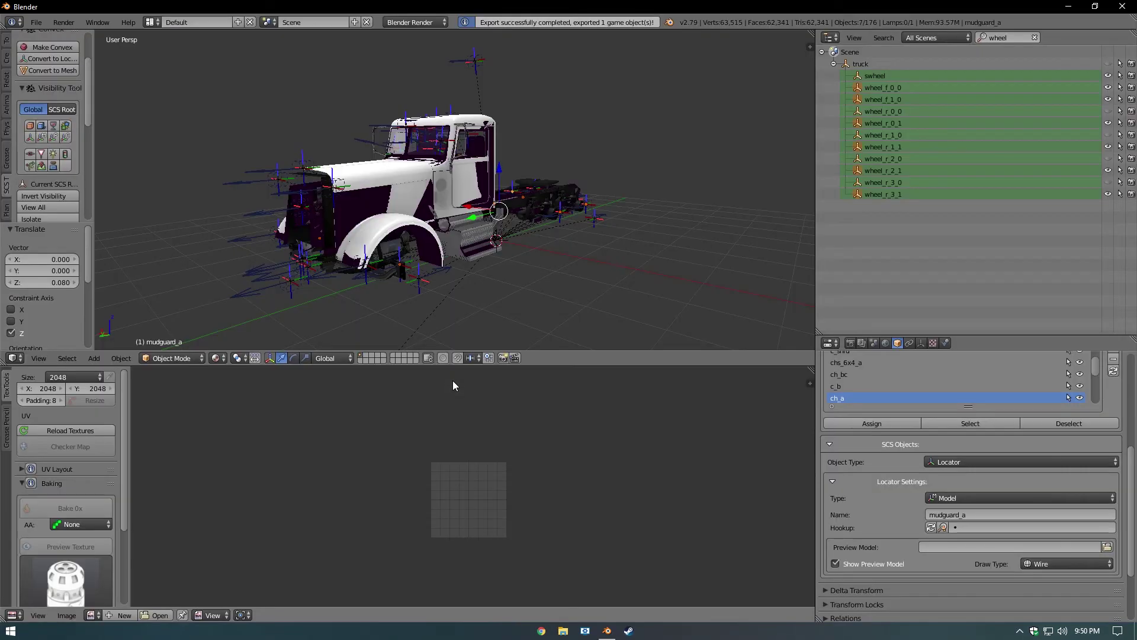
{"action": "left_click", "coordinate": [874, 343]}
{"action": "scroll", "coordinate": [861, 418], "scroll_direction": "down", "scroll_amount": 15}
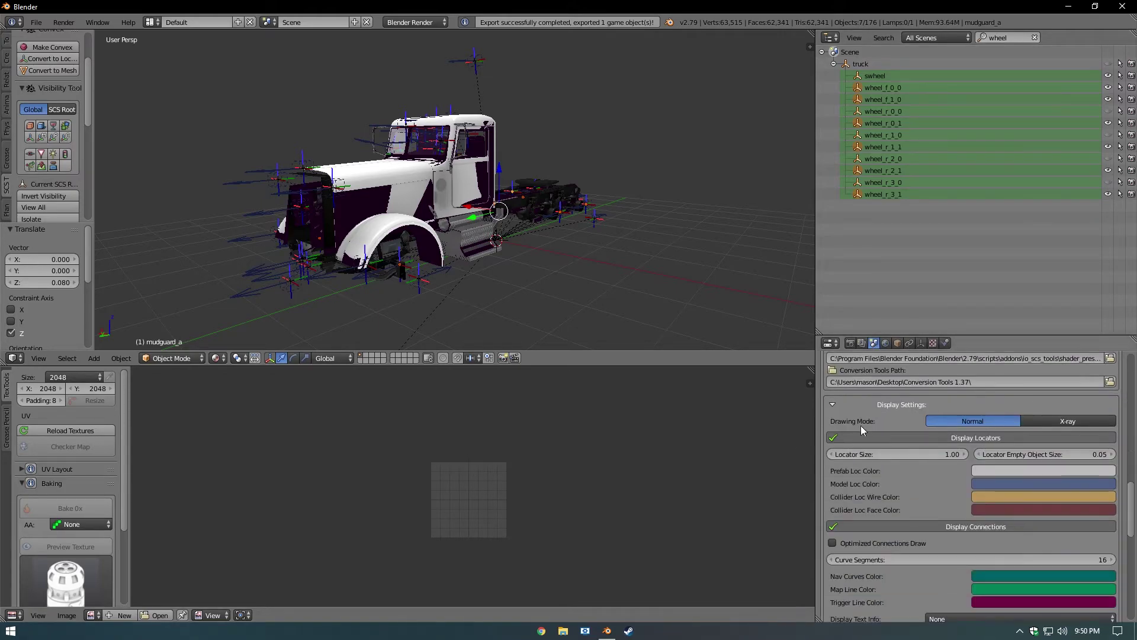
{"action": "scroll", "coordinate": [957, 455], "scroll_direction": "down", "scroll_amount": 1}
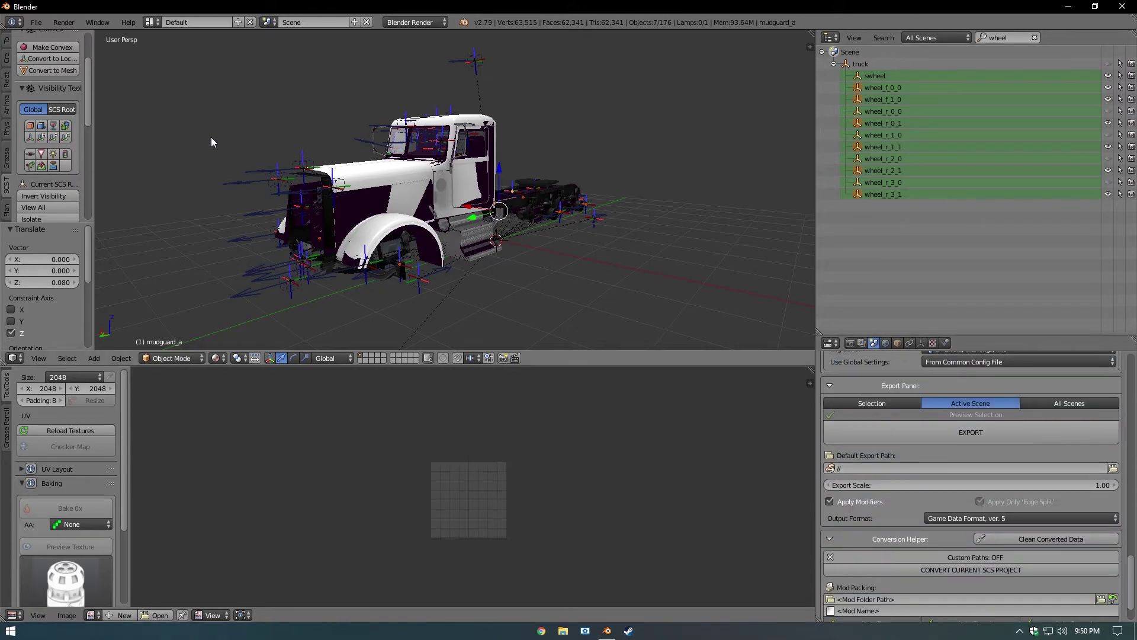
{"action": "scroll", "coordinate": [158, 147], "scroll_direction": "down", "scroll_amount": 3}
{"action": "scroll", "coordinate": [215, 153], "scroll_direction": "up", "scroll_amount": 1}
{"action": "scroll", "coordinate": [258, 256], "scroll_direction": "down", "scroll_amount": 1}
{"action": "middle_click_drag", "start_coordinate": [379, 216], "coordinate": [272, 218]}
{"action": "scroll", "coordinate": [331, 218], "scroll_direction": "up", "scroll_amount": 3}
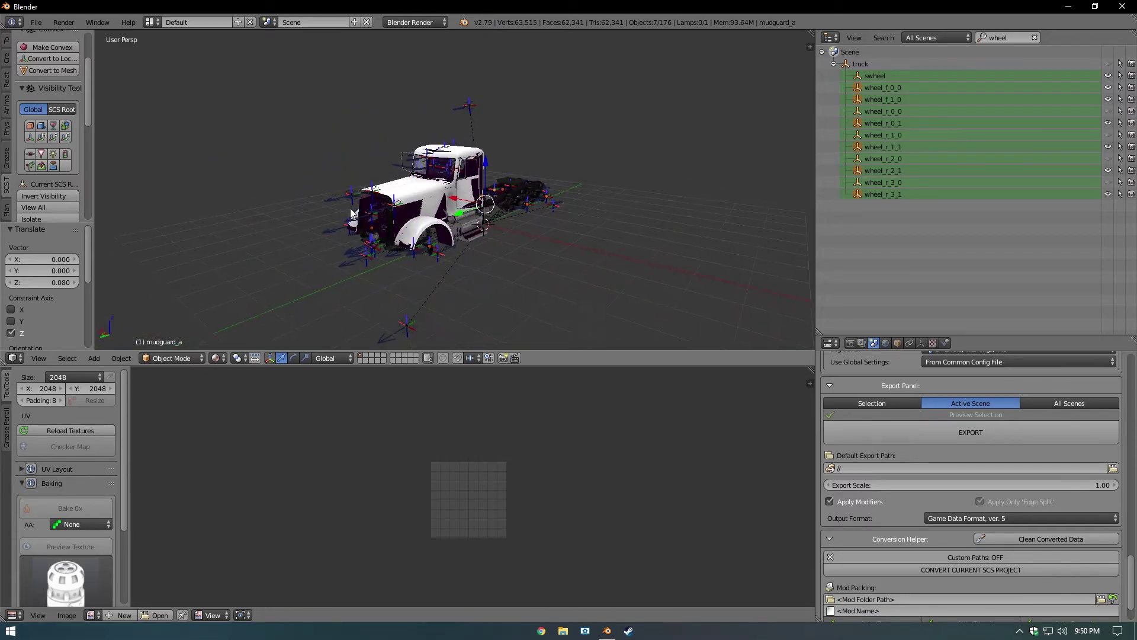
{"action": "scroll", "coordinate": [404, 218], "scroll_direction": "up", "scroll_amount": 2}
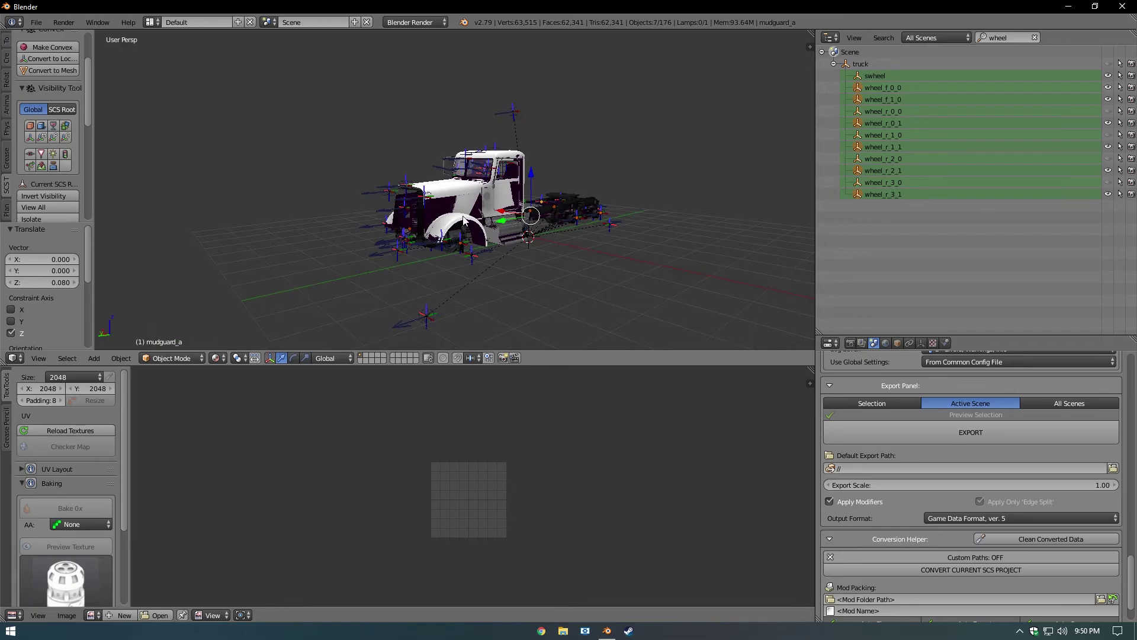
{"action": "scroll", "coordinate": [455, 212], "scroll_direction": "up", "scroll_amount": 1}
{"action": "middle_click_drag", "start_coordinate": [455, 211], "coordinate": [531, 209]}
{"action": "scroll", "coordinate": [525, 211], "scroll_direction": "up", "scroll_amount": 1}
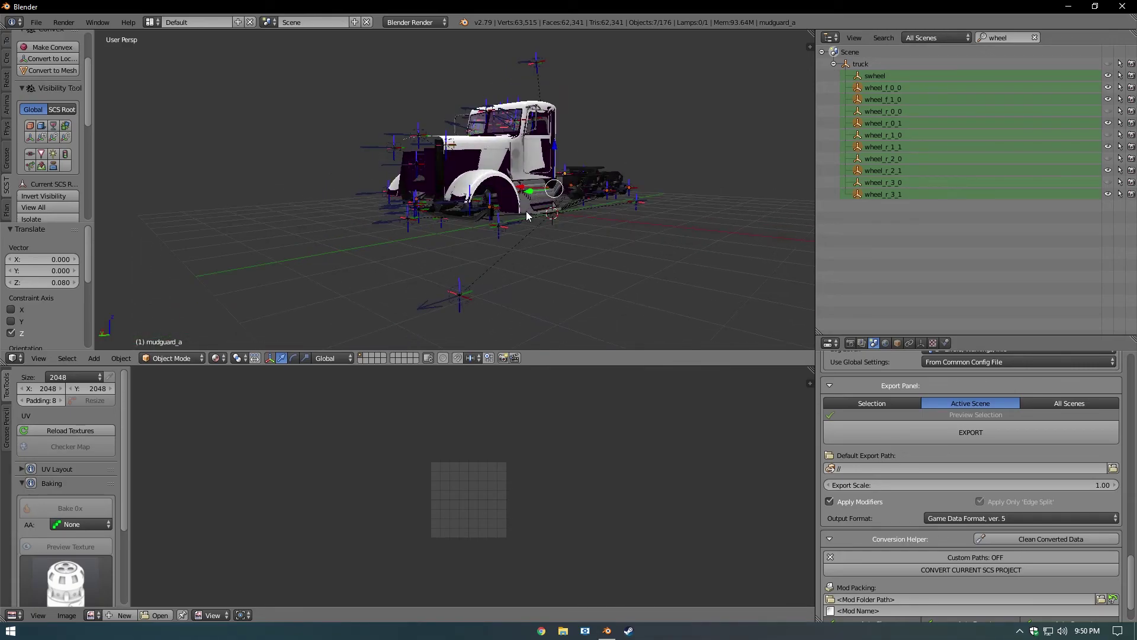
{"action": "scroll", "coordinate": [488, 242], "scroll_direction": "up", "scroll_amount": 1}
{"action": "scroll", "coordinate": [489, 241], "scroll_direction": "up", "scroll_amount": 2}
{"action": "middle_click_drag", "start_coordinate": [489, 241], "coordinate": [535, 208]}
Clean the old converted data, convert the current SCS project, and minimize Blender.
{"action": "scroll", "coordinate": [948, 503], "scroll_direction": "down", "scroll_amount": 2}
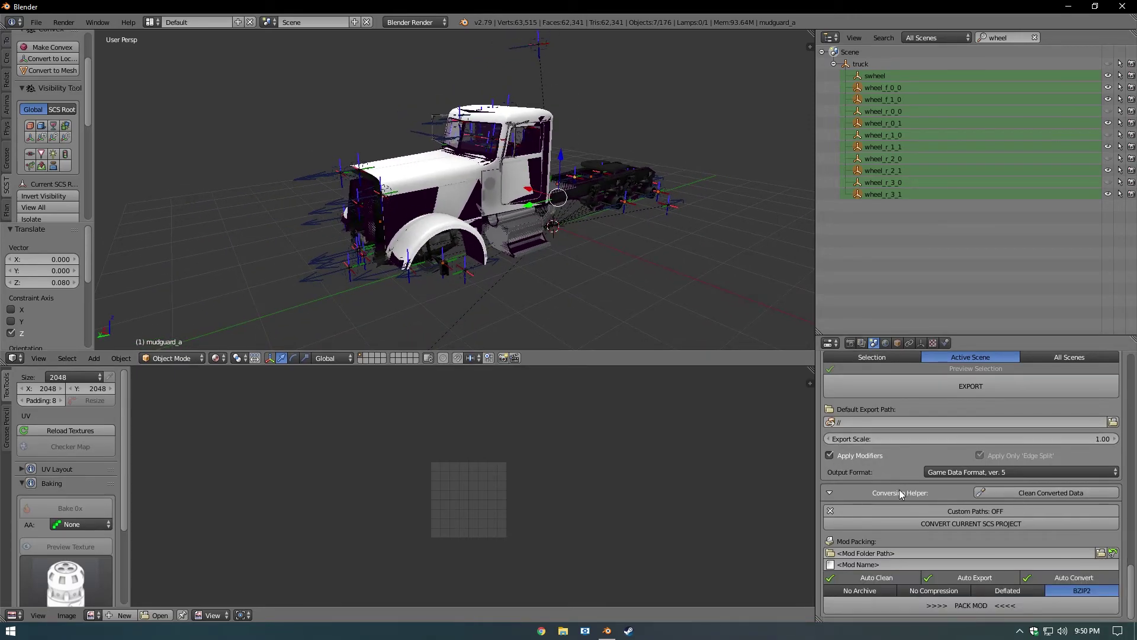
{"action": "left_click", "coordinate": [1015, 492]}
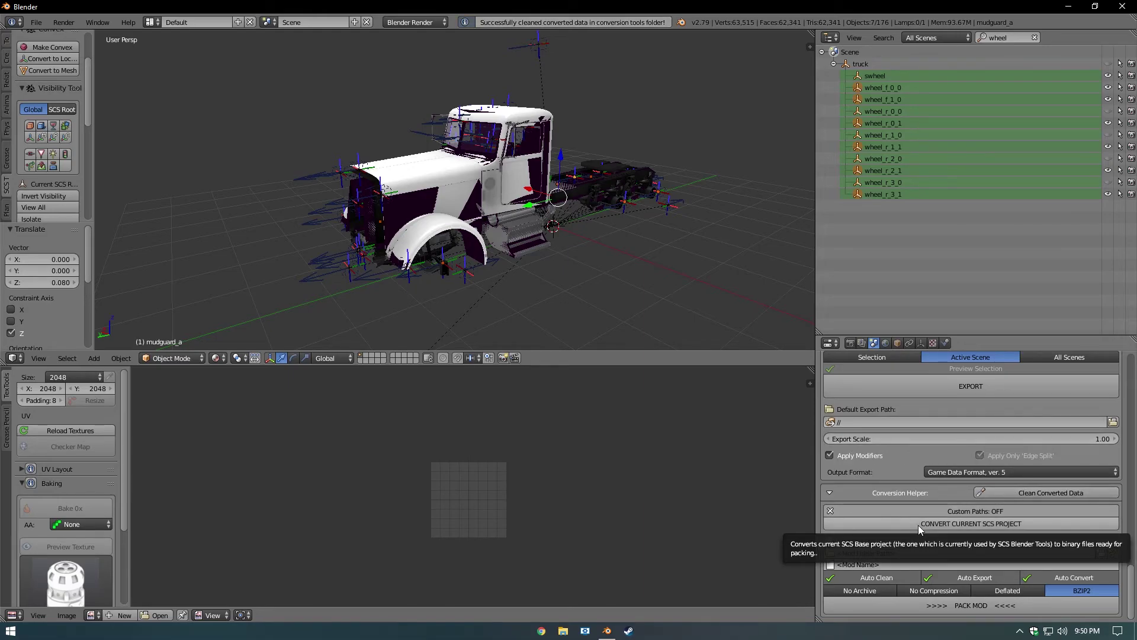
{"action": "left_click", "coordinate": [979, 522]}
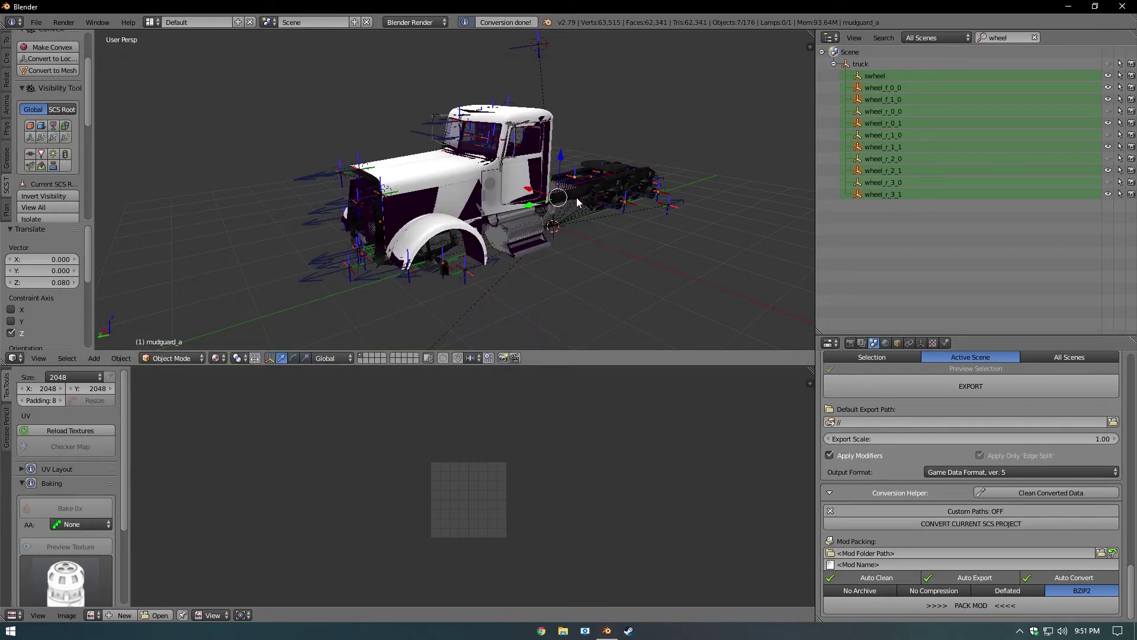
{"action": "left_click", "coordinate": [1070, 6]}
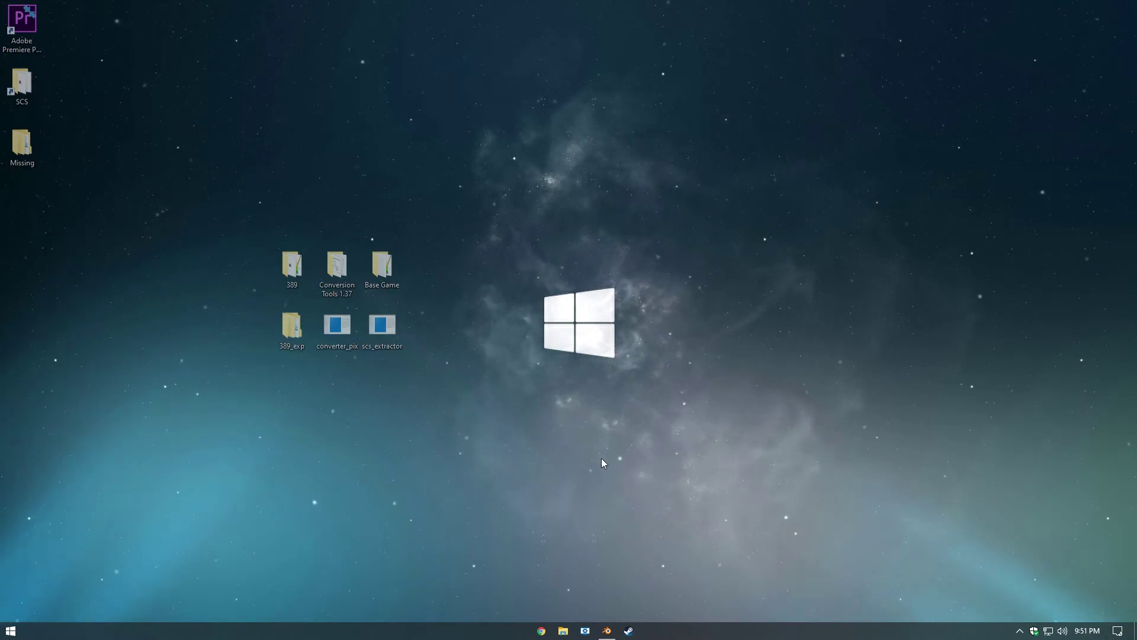
{"action": "double_click", "coordinate": [334, 262]}
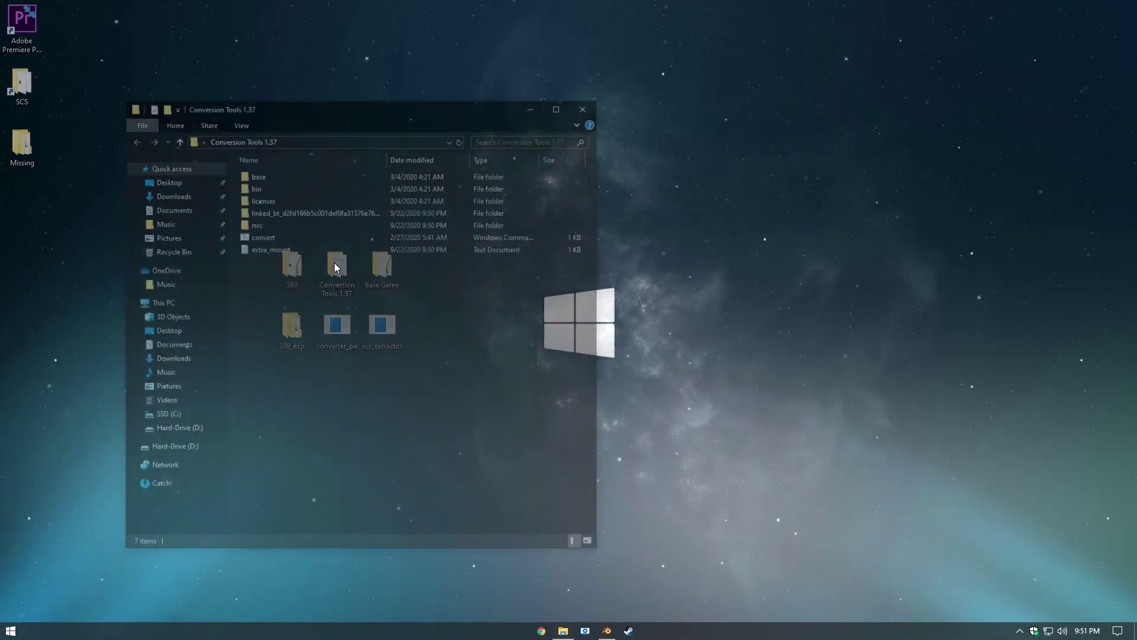
{"action": "left_click_drag", "start_coordinate": [337, 114], "coordinate": [680, 114]}
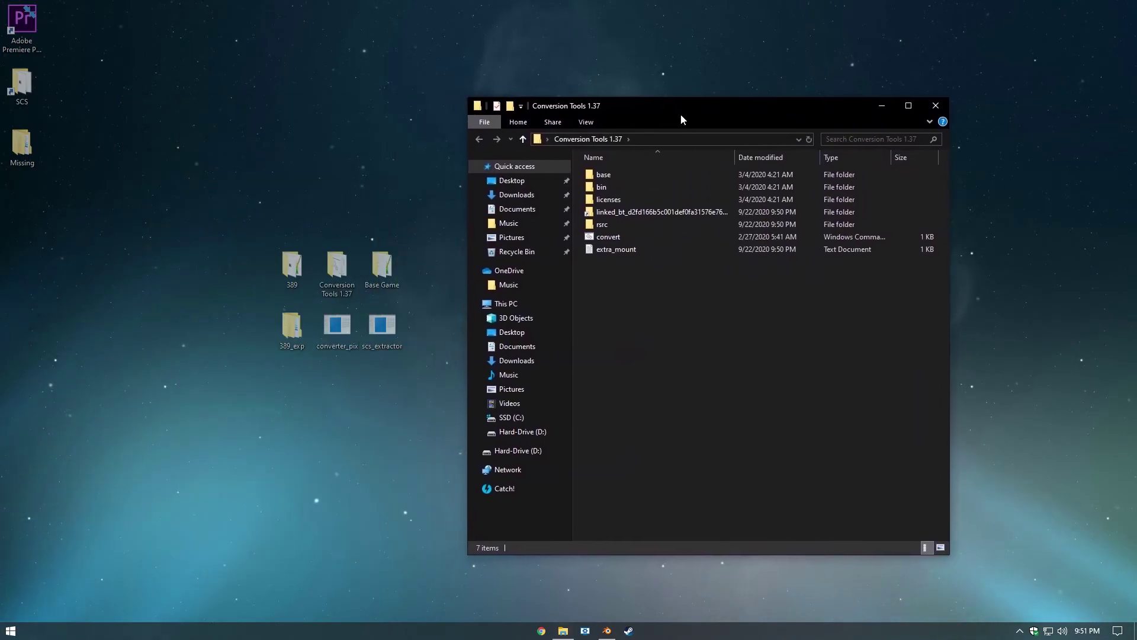
{"action": "double_click", "coordinate": [596, 225]}
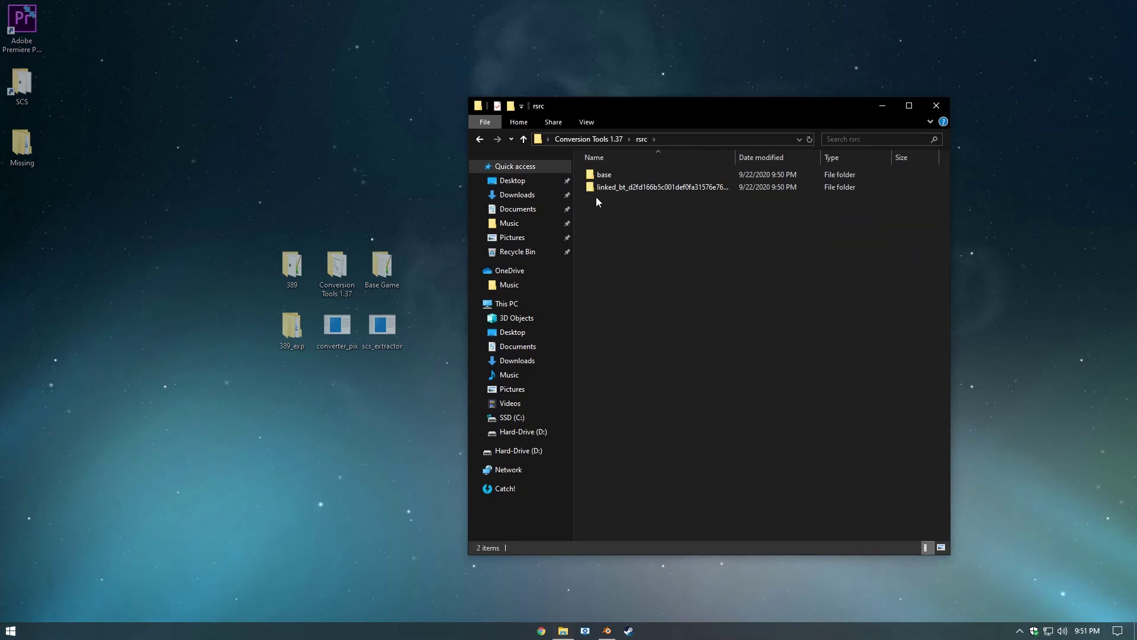
{"action": "double_click", "coordinate": [612, 188]}
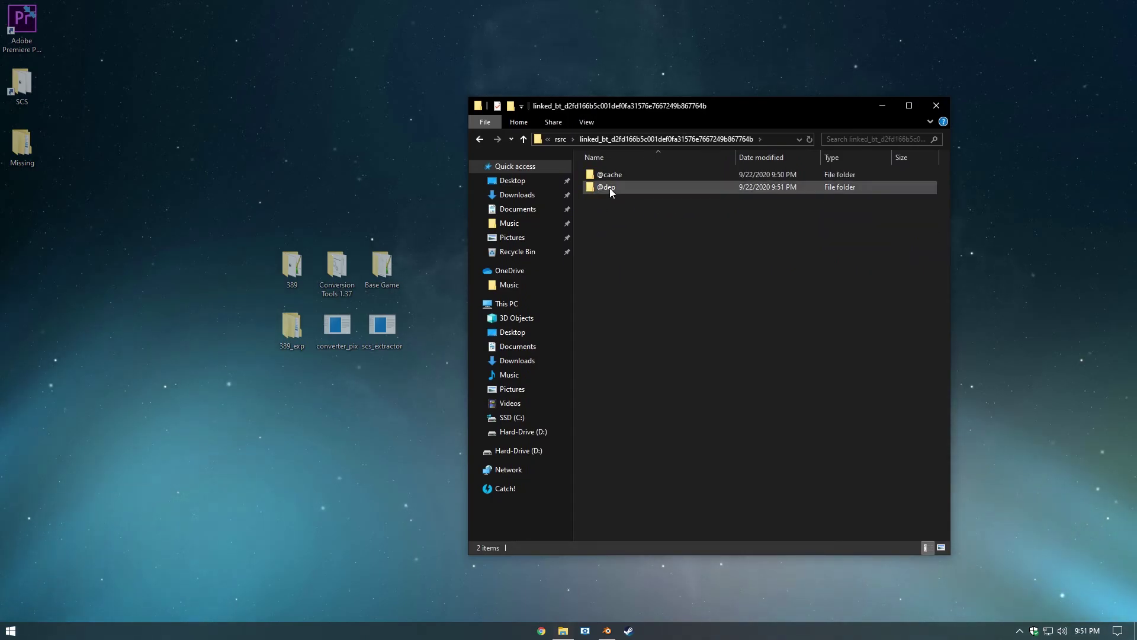
{"action": "double_click", "coordinate": [609, 178]}
{"action": "left_click_drag", "start_coordinate": [671, 304], "coordinate": [603, 143]}
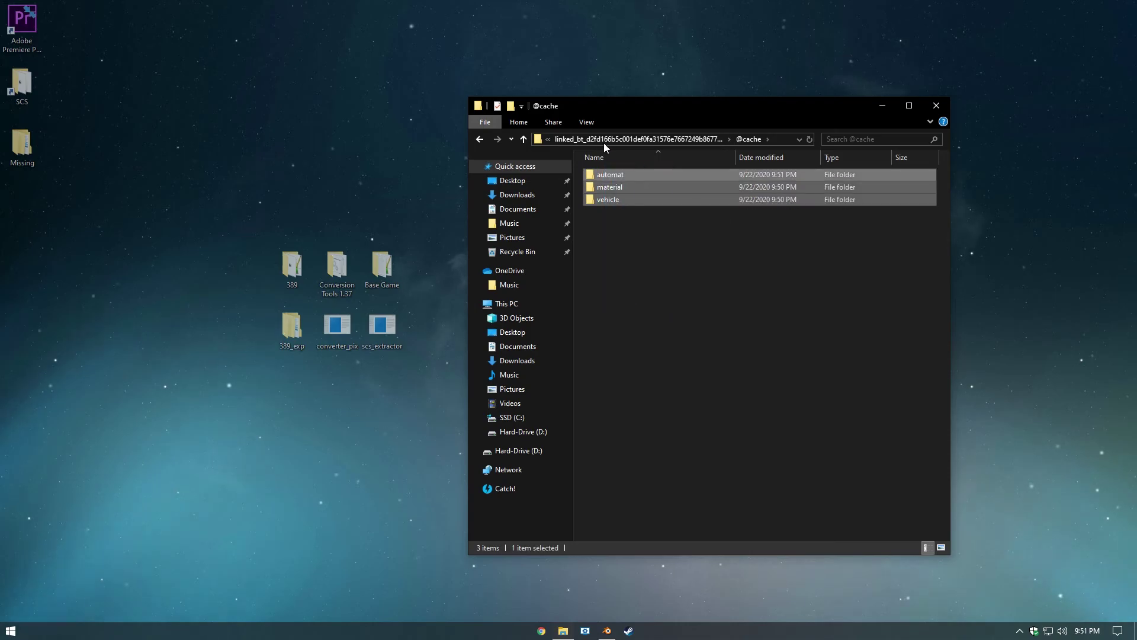
Compress the three folders with 7-Zip into an archive named 389.scs.
{"action": "right_click", "coordinate": [609, 187]}
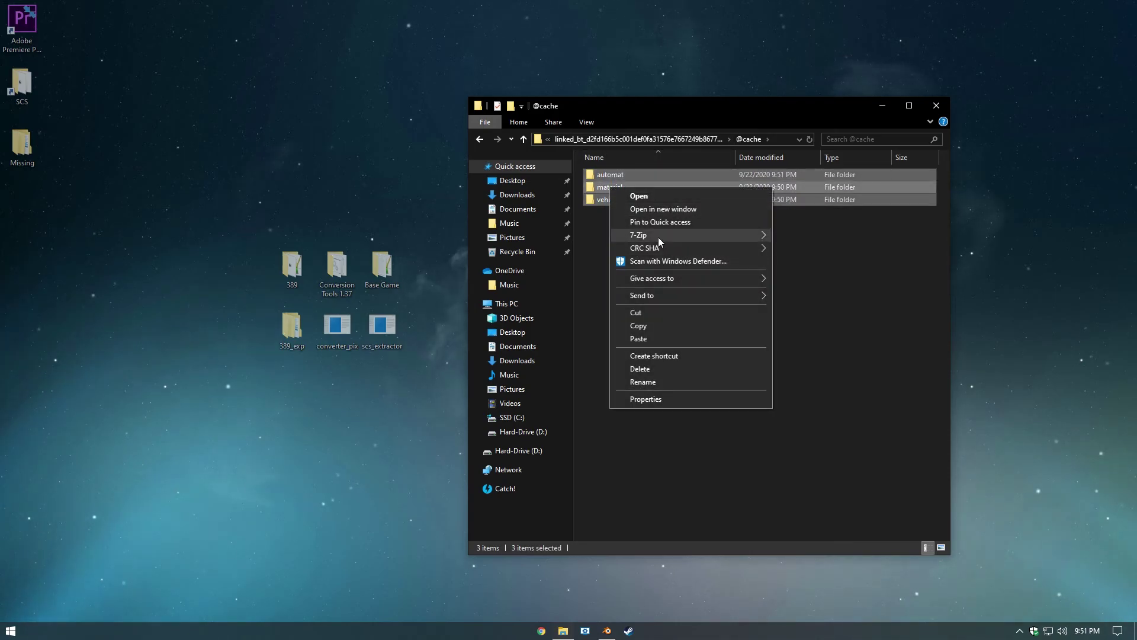
{"action": "mouse_move", "coordinate": [686, 236]}
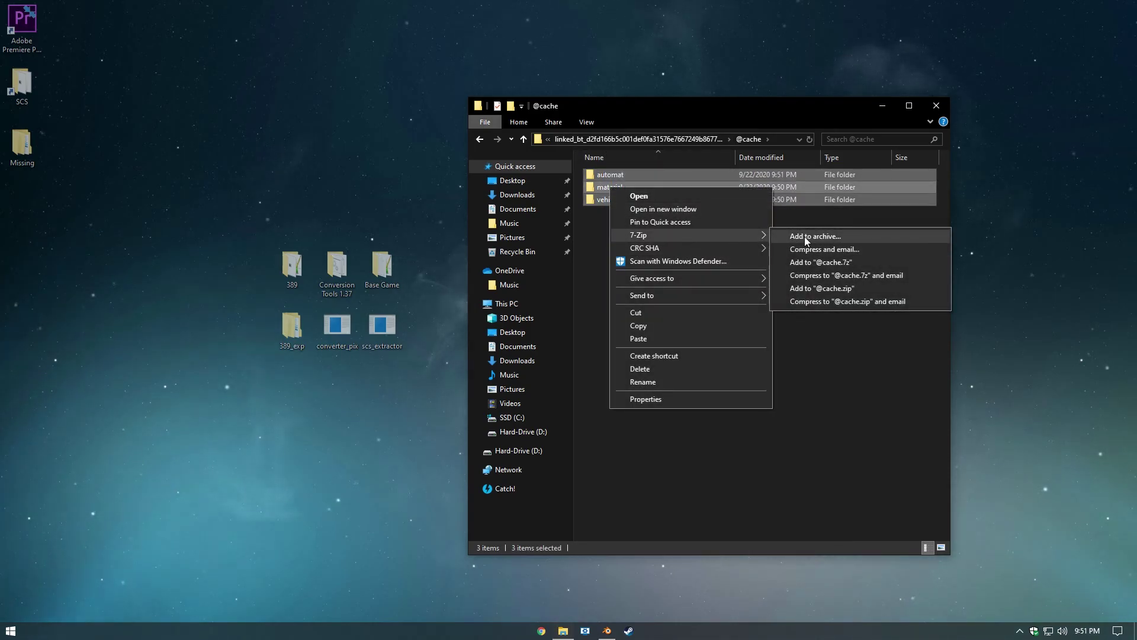
{"action": "mouse_move", "coordinate": [744, 237]}
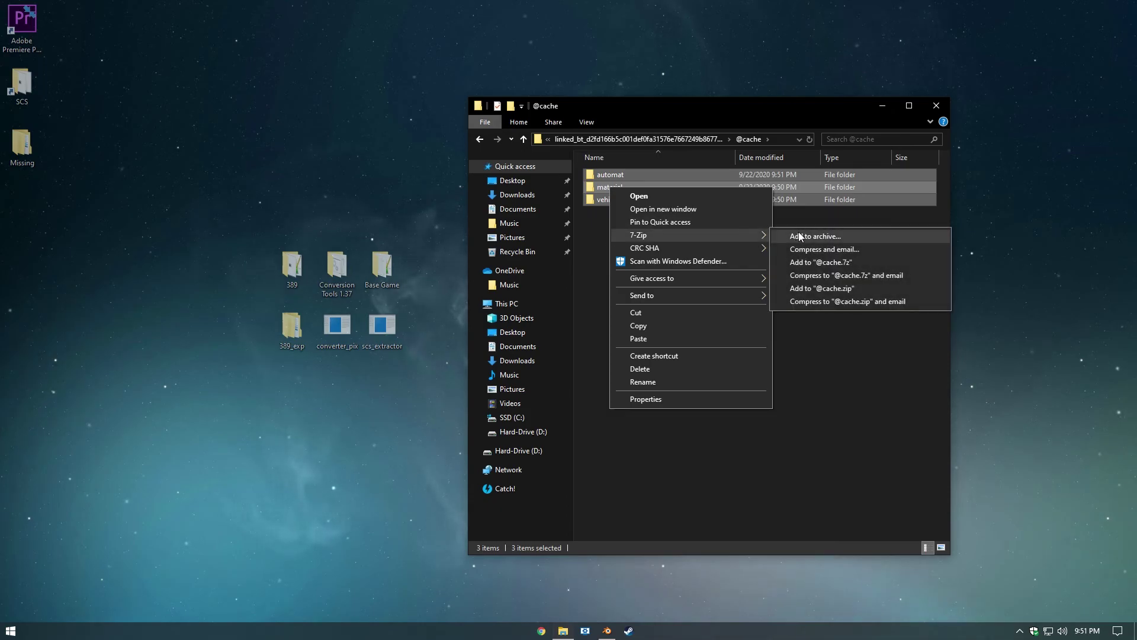
{"action": "left_click", "coordinate": [797, 235]}
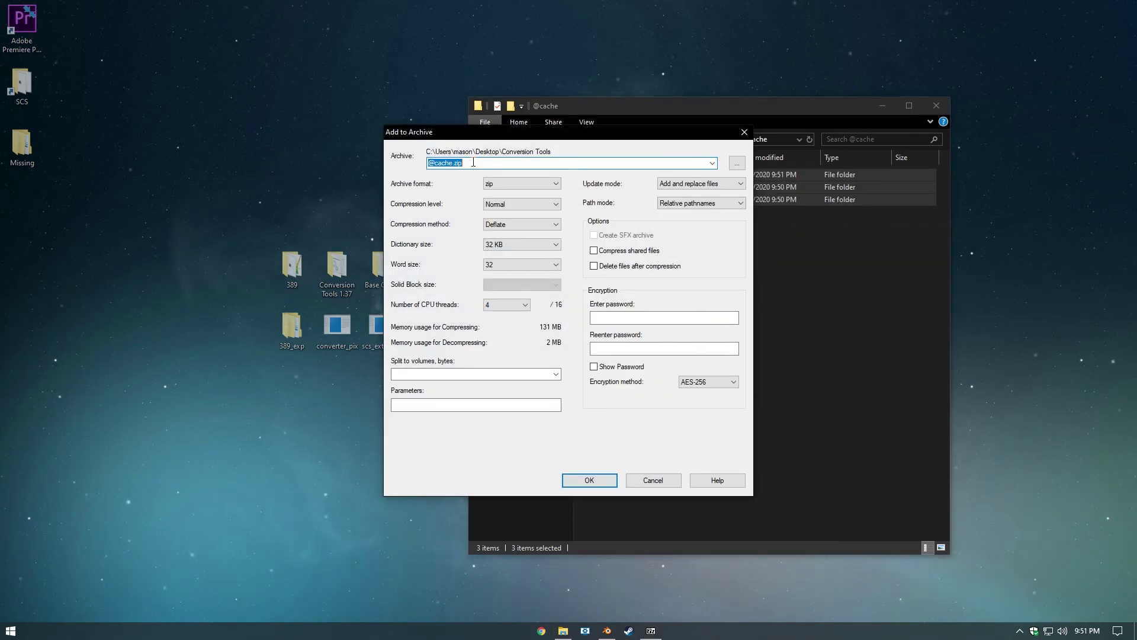
{"action": "type", "text": "389"}
{"action": "type", "text": ".scs"}
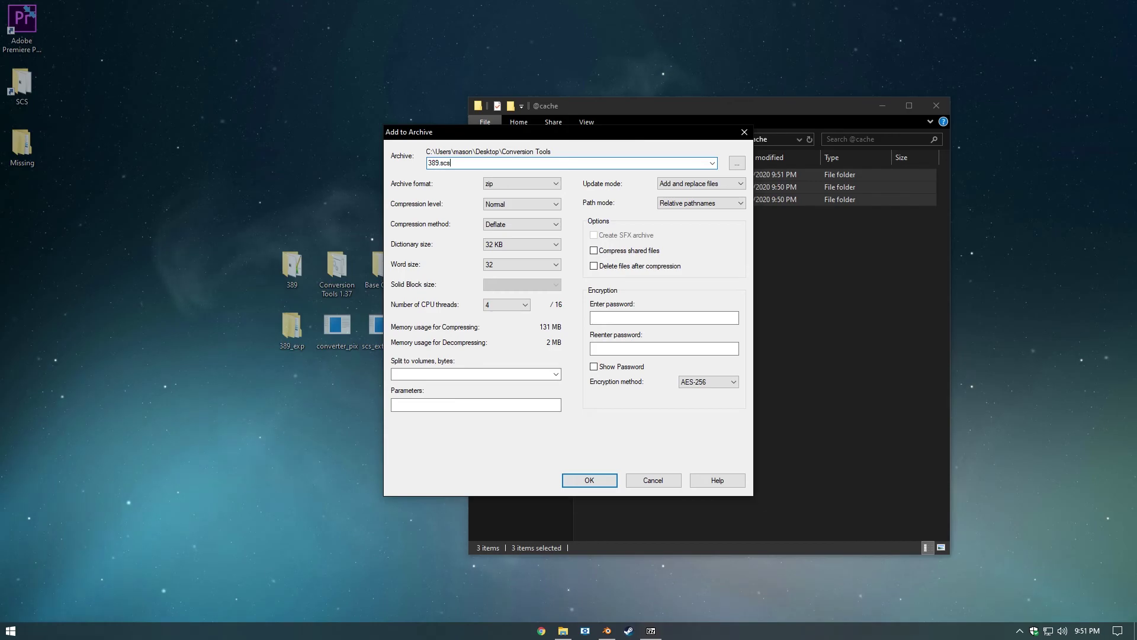
{"action": "key", "text": "Return"}
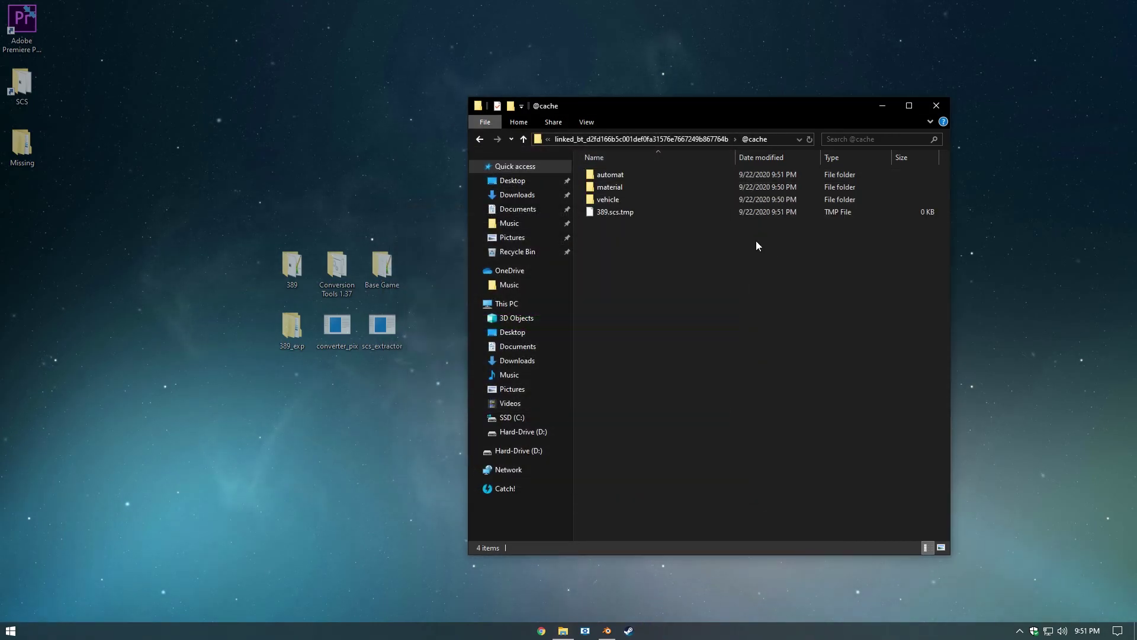
Copy 389.scs via the desktop into Documents > American Truck Simulator > mod.
{"action": "left_click_drag", "start_coordinate": [600, 212], "coordinate": [385, 159]}
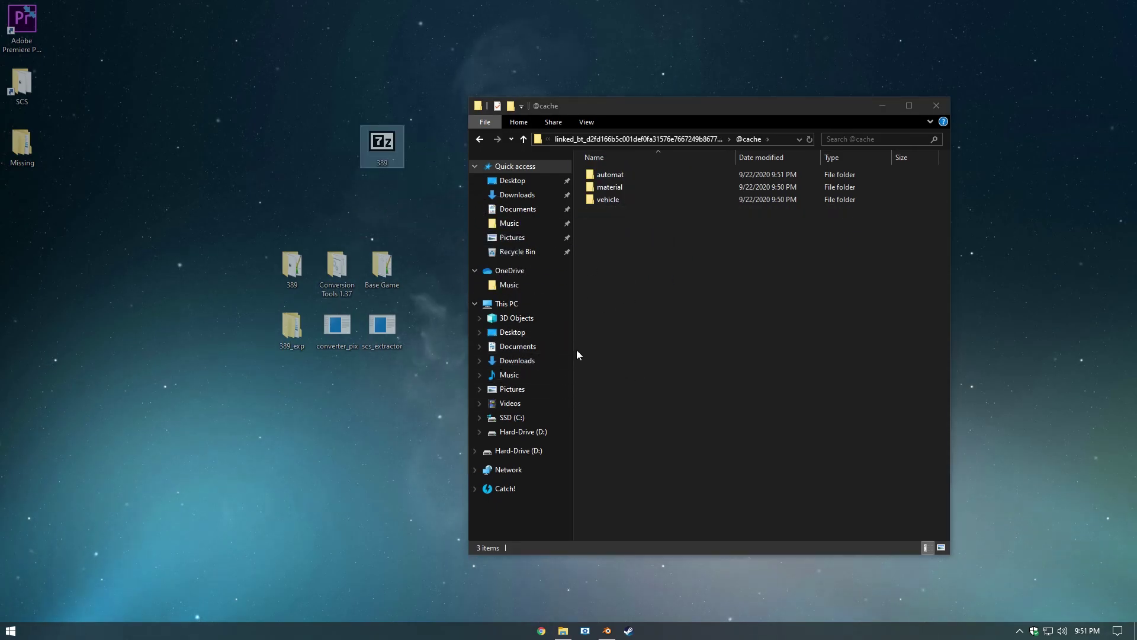
{"action": "left_click", "coordinate": [515, 347]}
{"action": "double_click", "coordinate": [631, 187]}
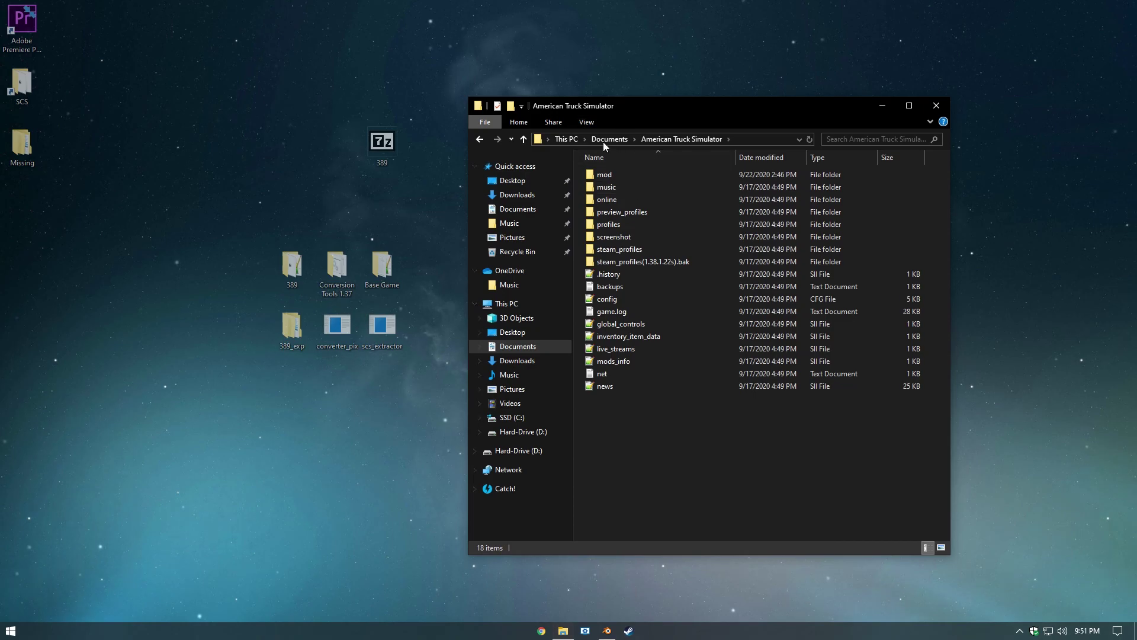
{"action": "double_click", "coordinate": [620, 176]}
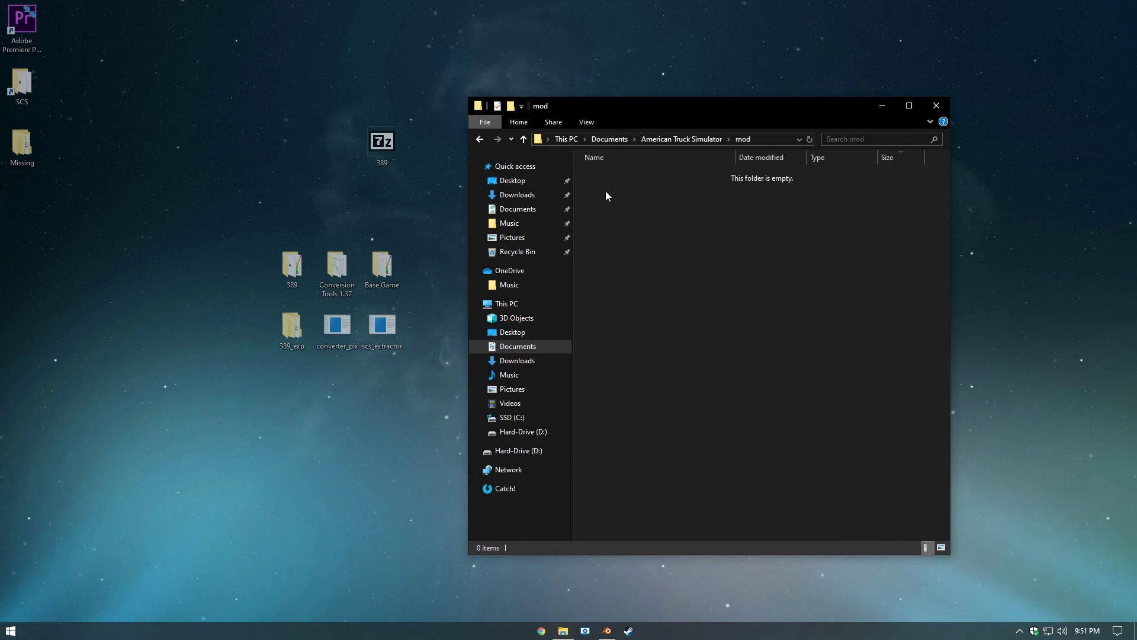
{"action": "left_click_drag", "start_coordinate": [382, 142], "coordinate": [675, 293]}
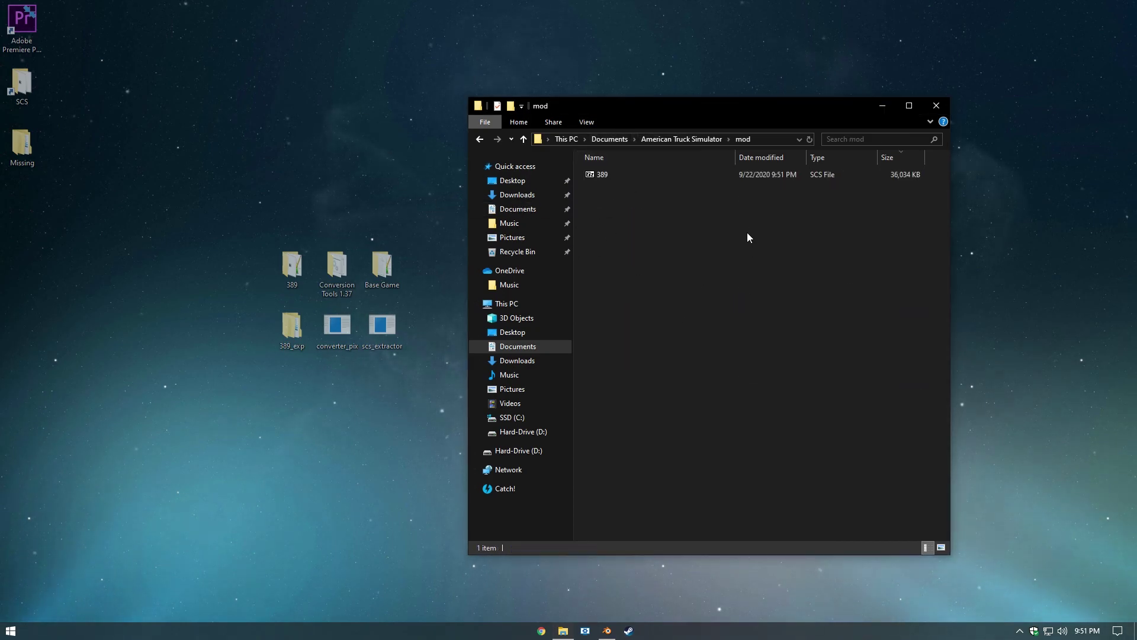
{"action": "left_click_drag", "start_coordinate": [794, 109], "coordinate": [766, 115]}
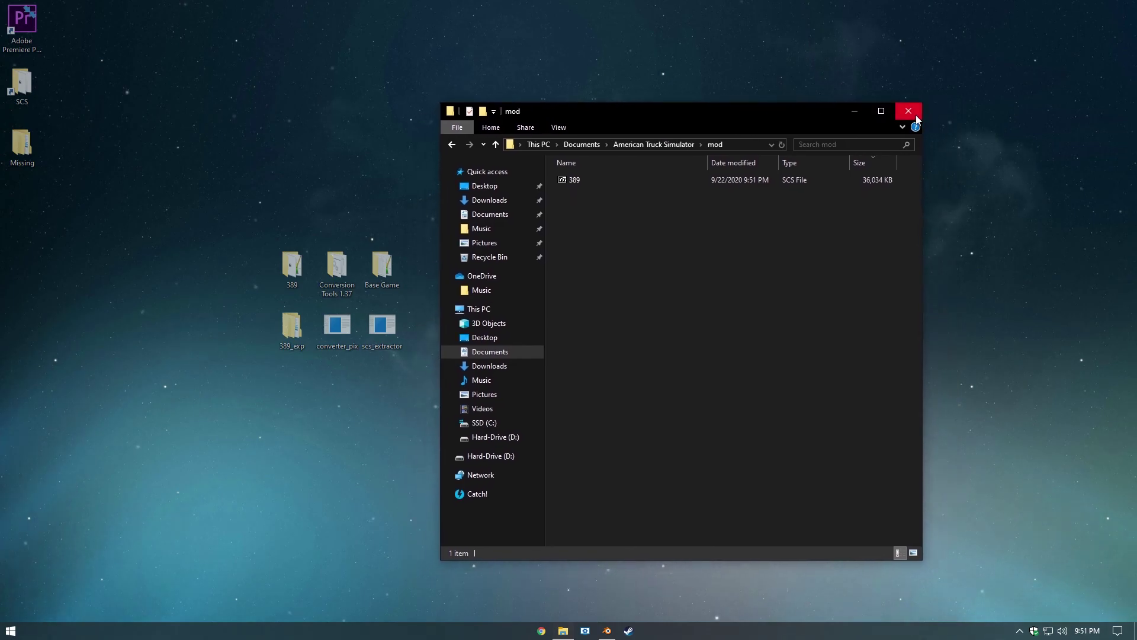